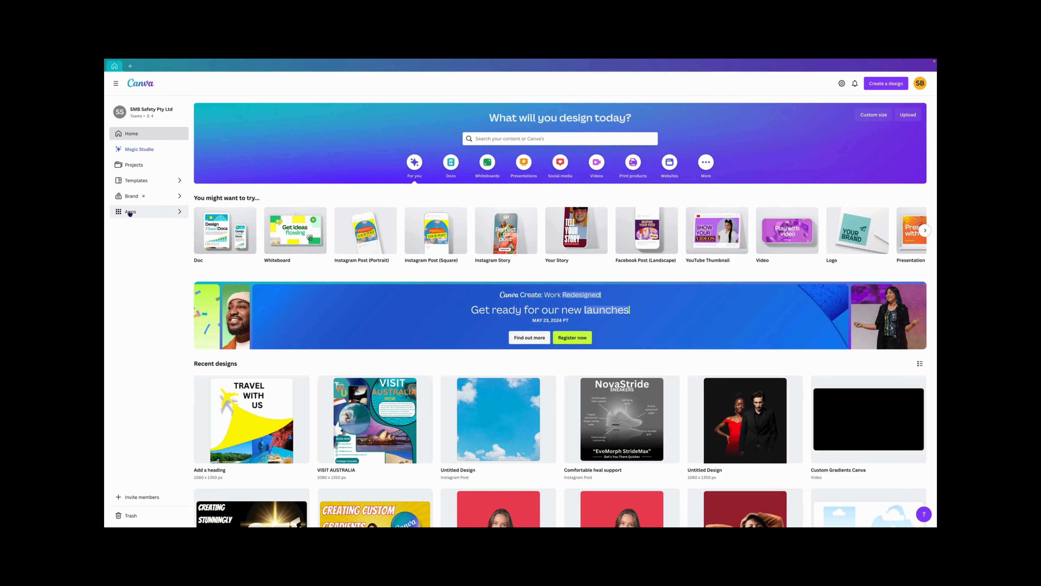
# - Create a new Instagram Post (Portrait) design from the Easy Reflections app
pyautogui.click(130, 213)
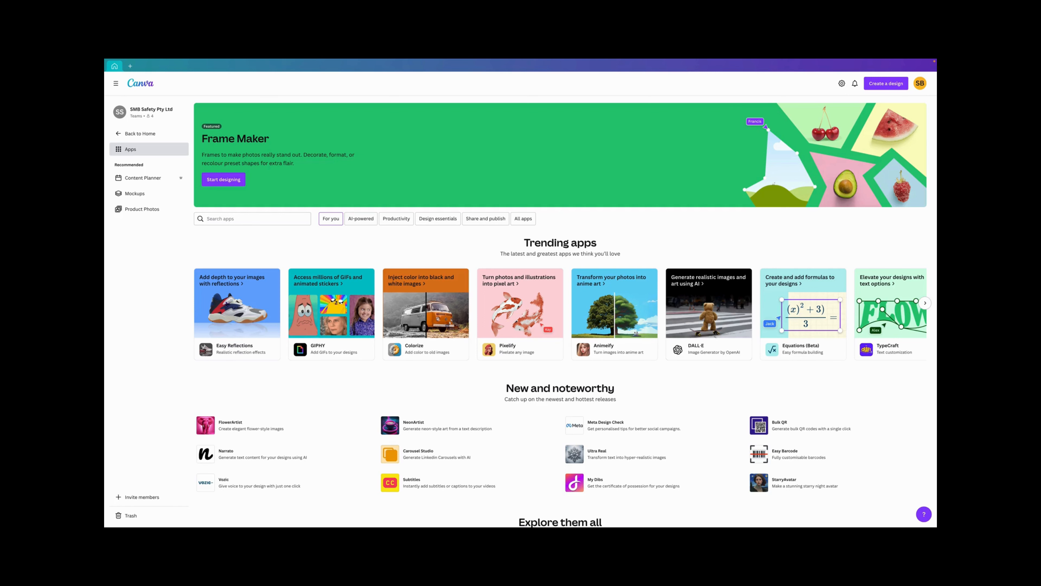
pyautogui.click(236, 304)
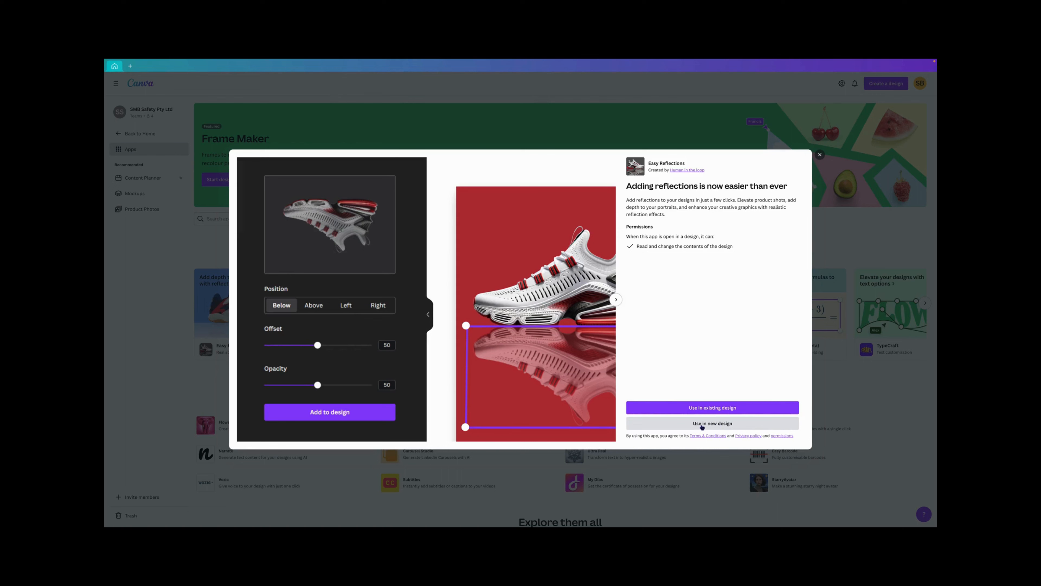
pyautogui.click(715, 425)
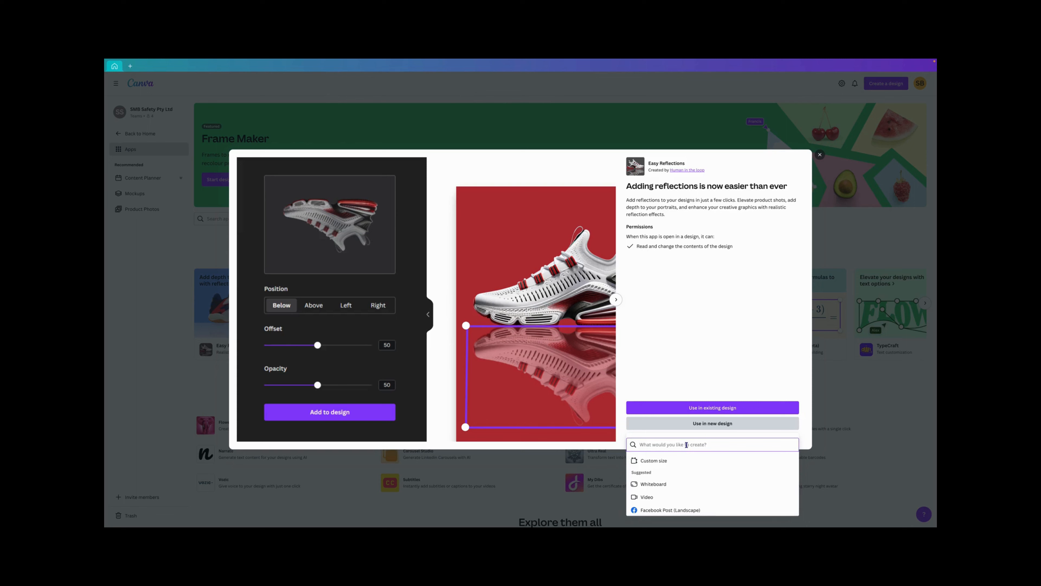
pyautogui.write('Instagr')
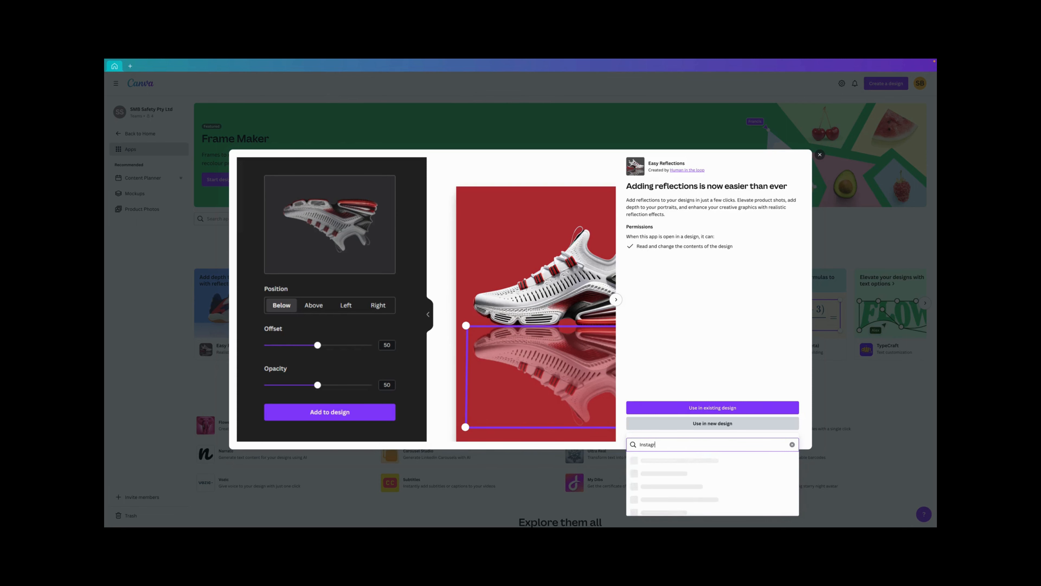
pyautogui.write('am')
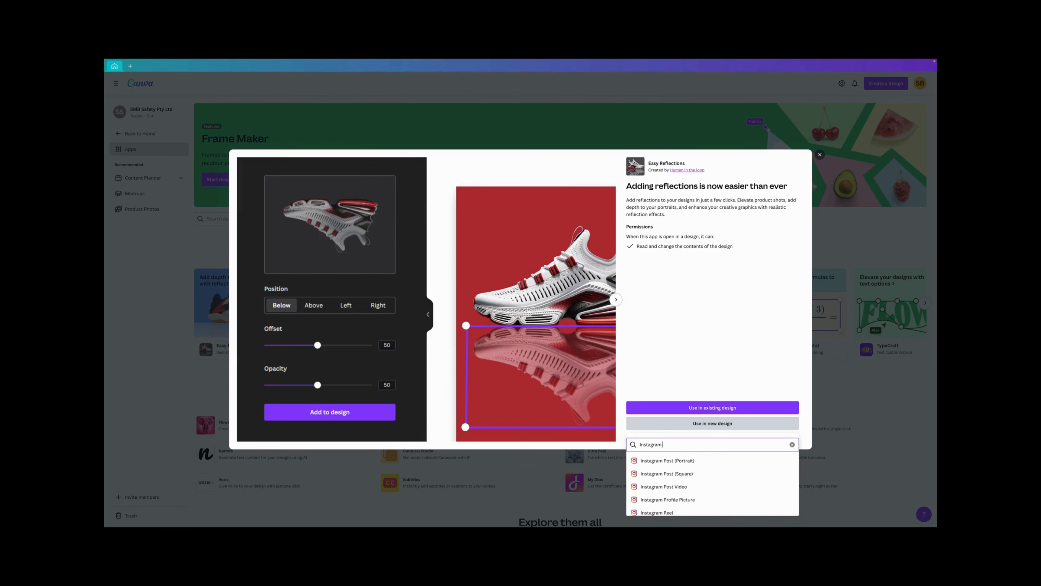
pyautogui.click(657, 461)
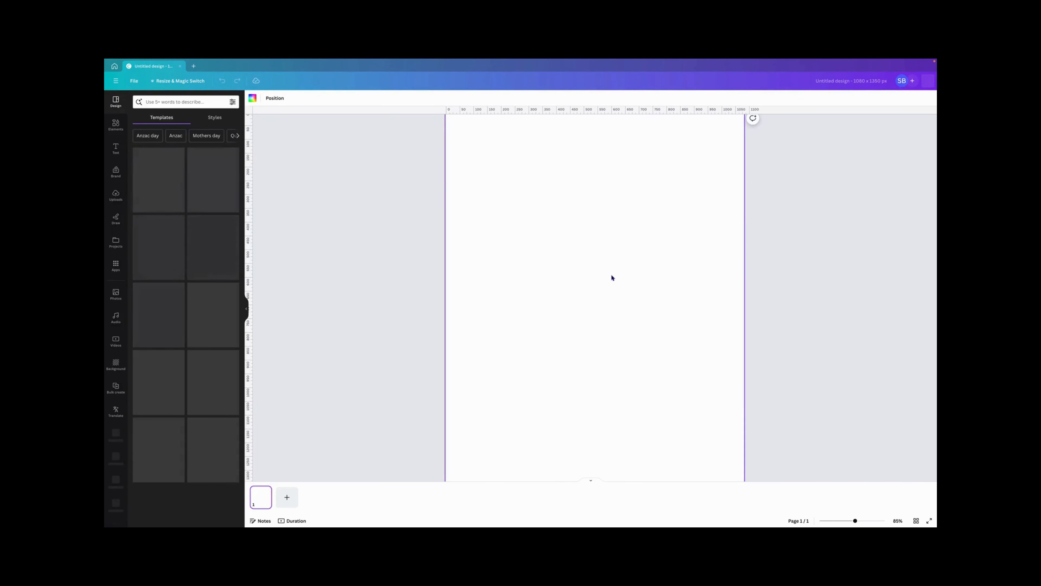
# - Search the elements for "sneaker" photos and add the white high-top with the black and red sole
pyautogui.click(114, 125)
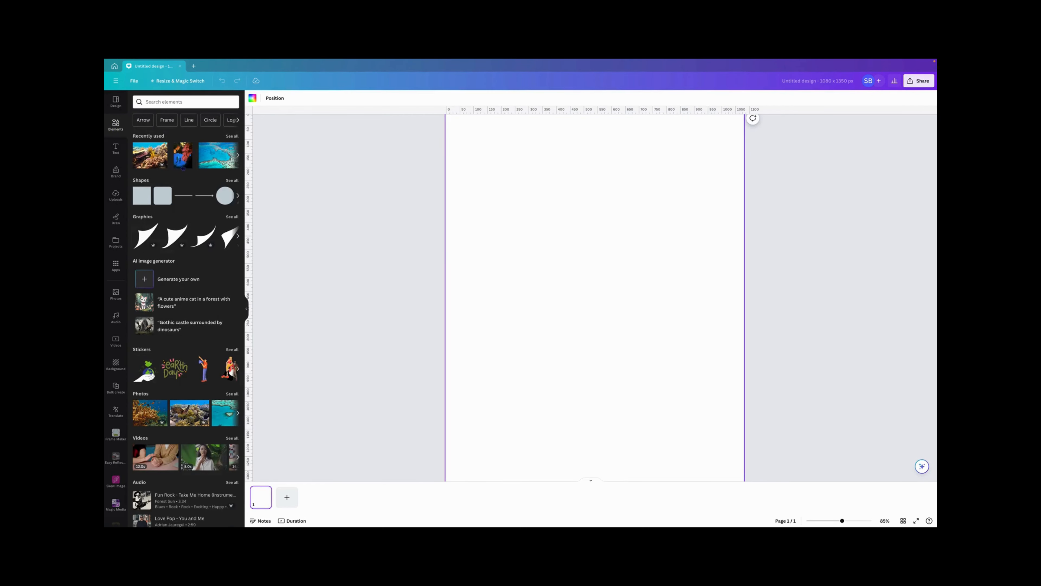
pyautogui.click(193, 108)
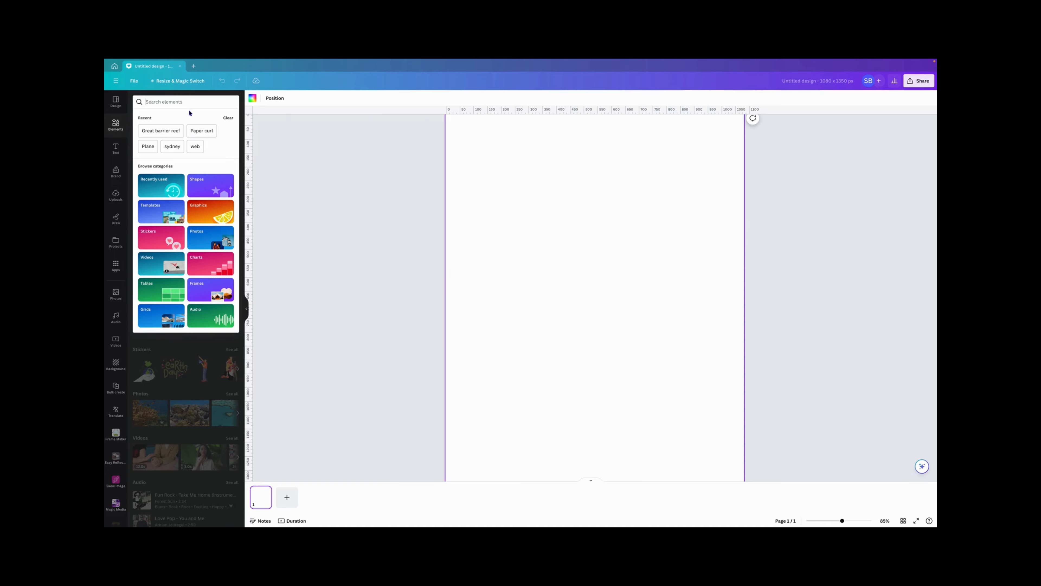
pyautogui.write('sneaker')
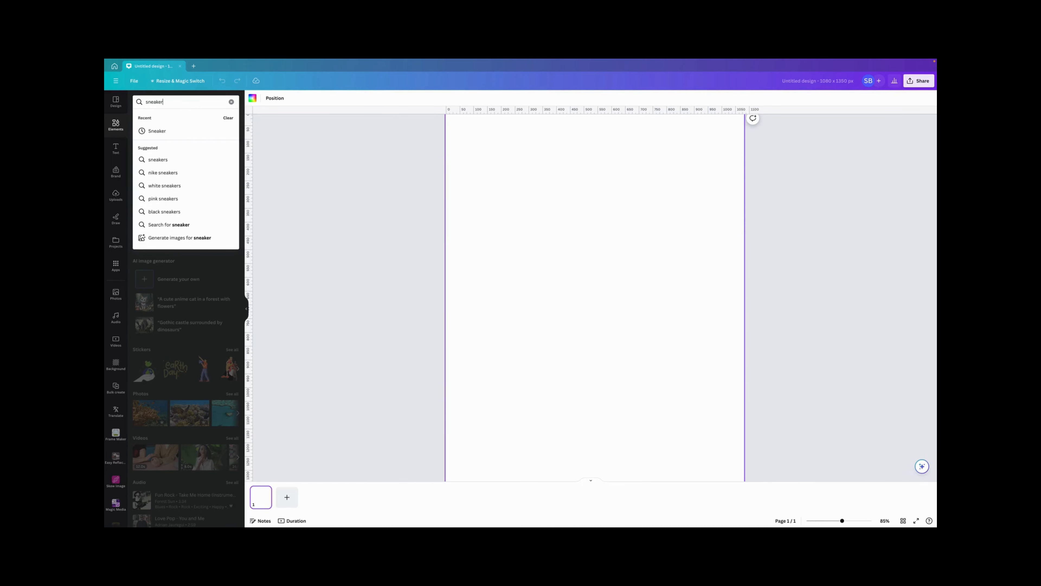
pyautogui.press('Return')
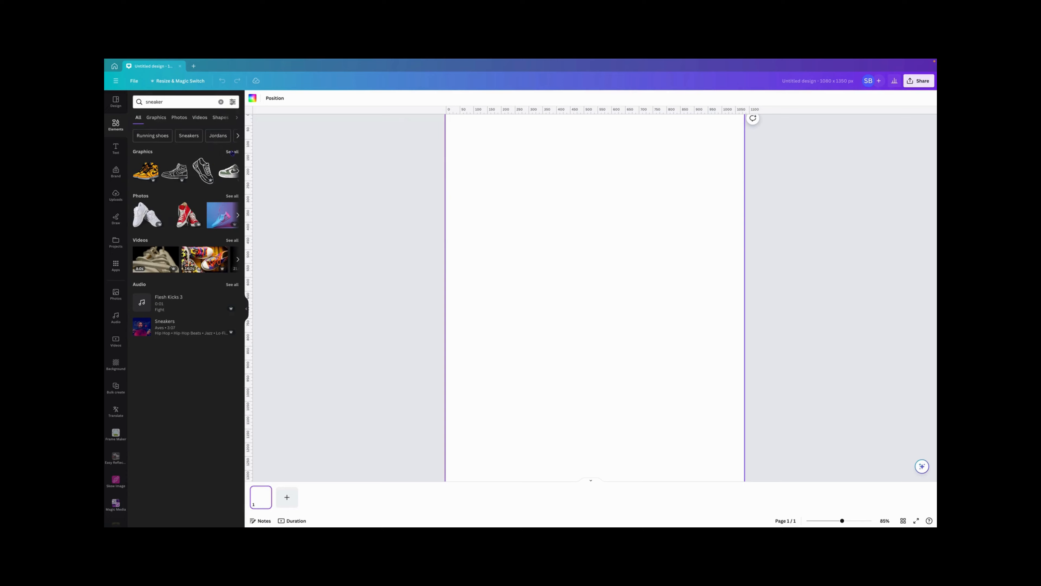
pyautogui.click(232, 196)
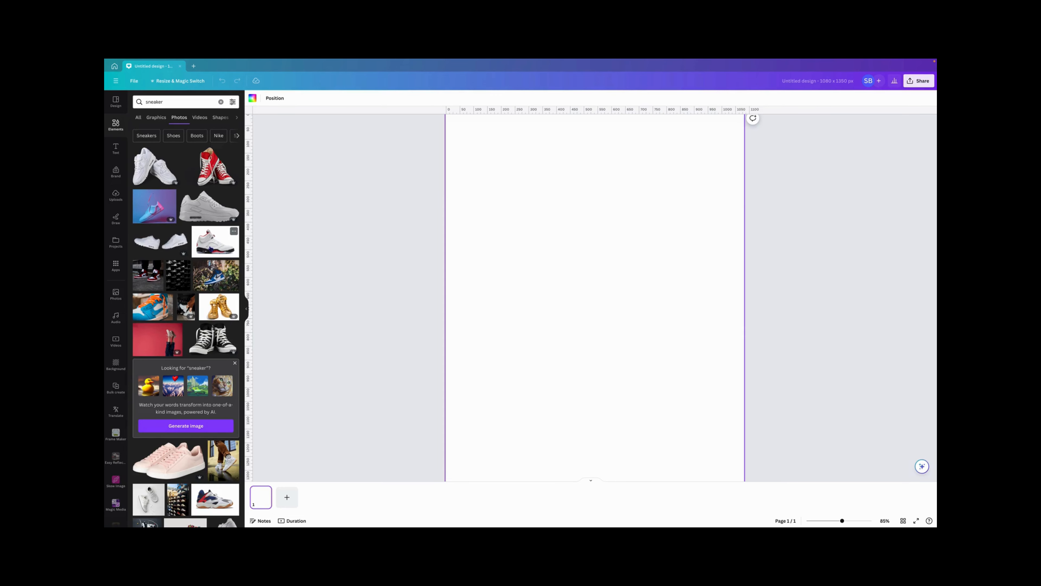
pyautogui.click(215, 242)
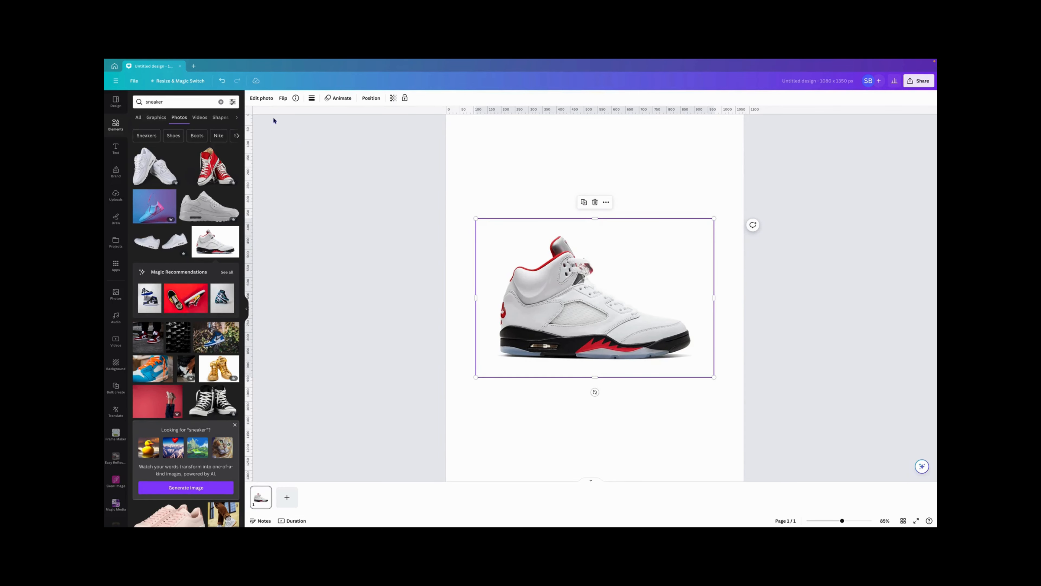
# - Remove the background from the sneaker photo
pyautogui.click(263, 99)
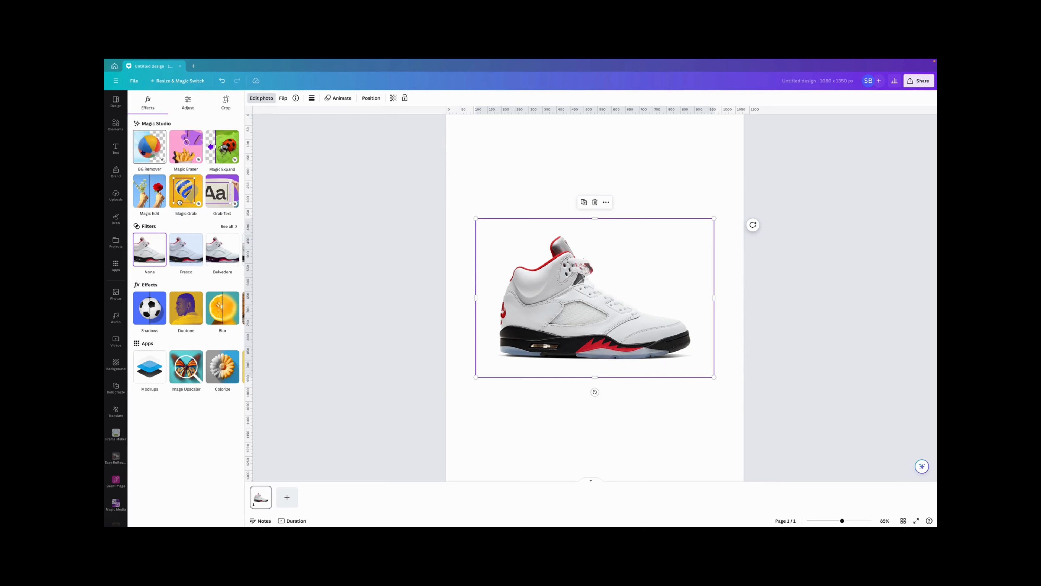
pyautogui.click(143, 152)
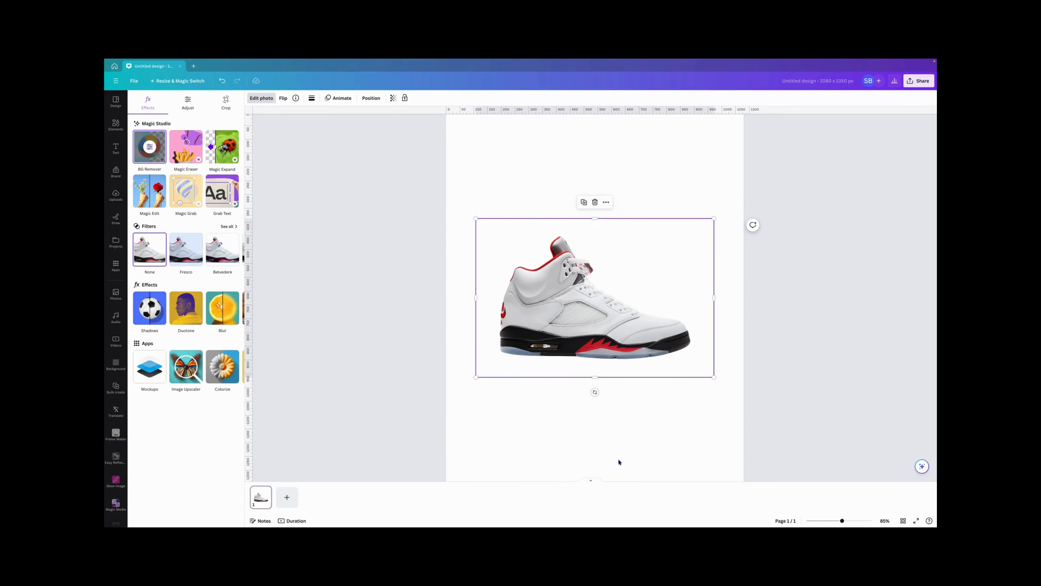
pyautogui.click(537, 418)
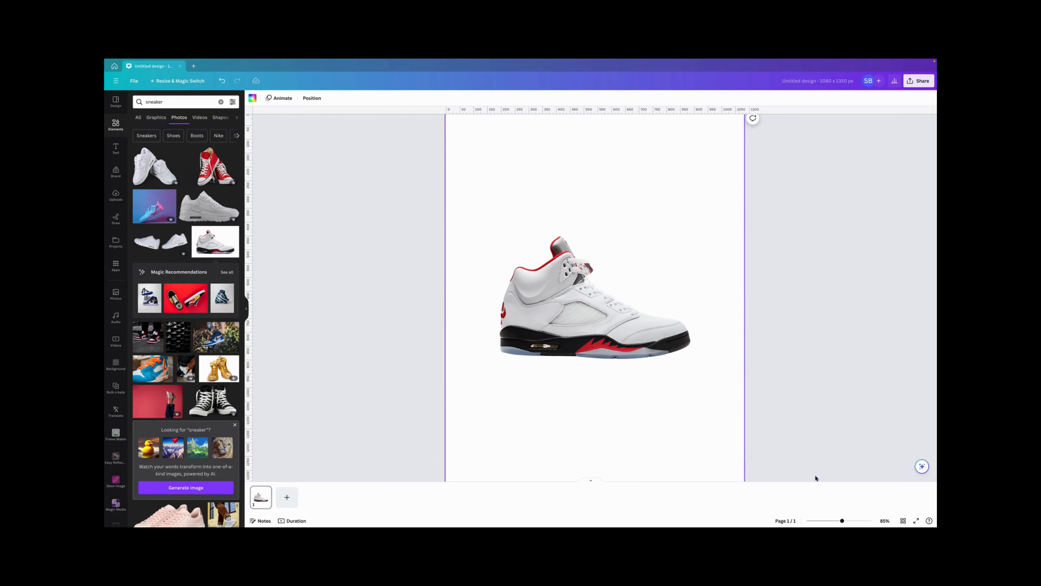
# - Move the sneaker photo straight up into the upper half of the page
pyautogui.moveTo(842, 520); pyautogui.dragTo(839, 521)
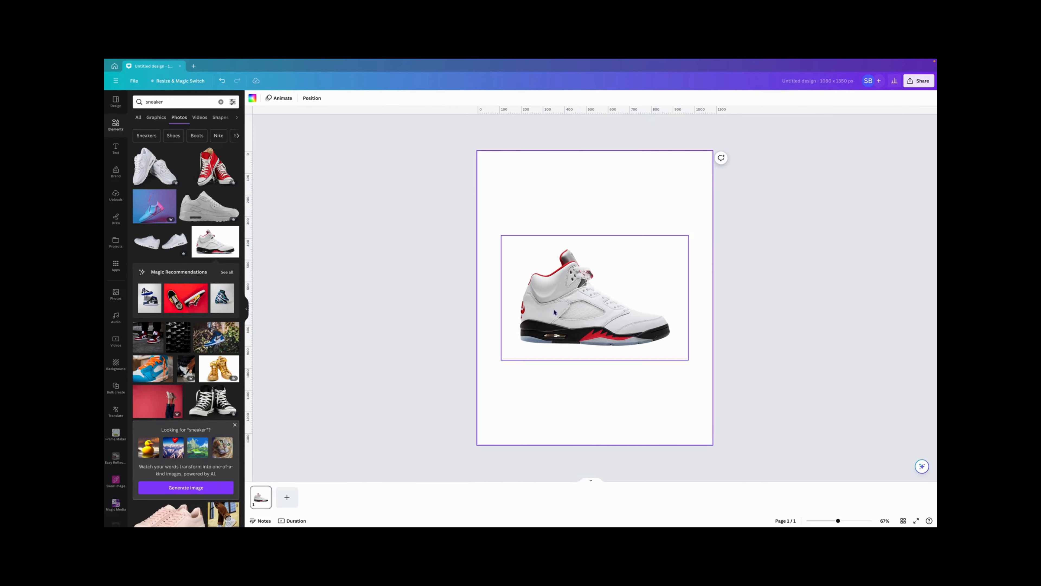
pyautogui.moveTo(578, 325); pyautogui.dragTo(577, 264)
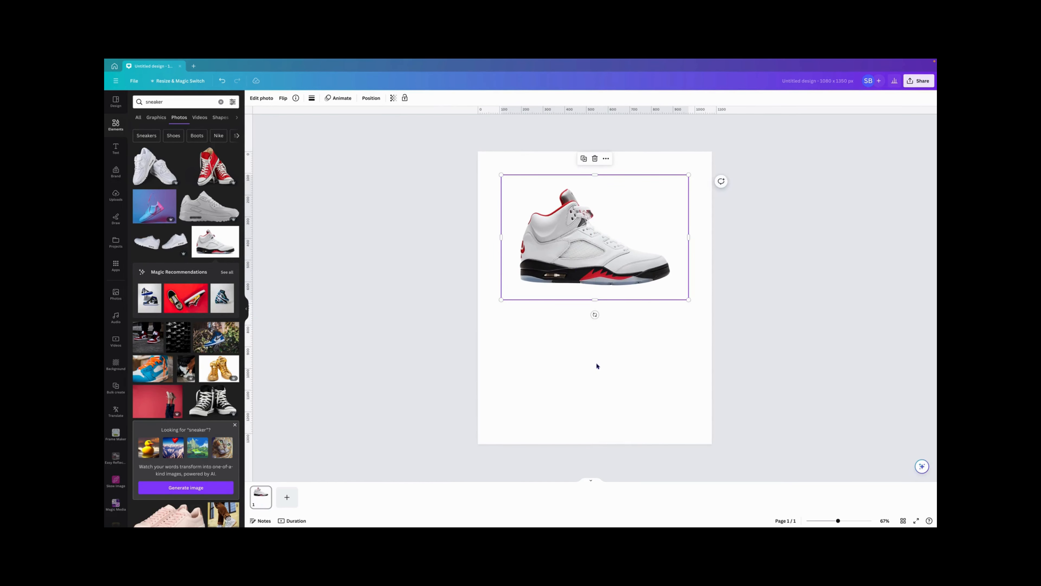
pyautogui.click(588, 328)
# - Select the sneaker, find the Easy Reflections app among the Canva apps and open it
pyautogui.click(574, 284)
pyautogui.click(115, 266)
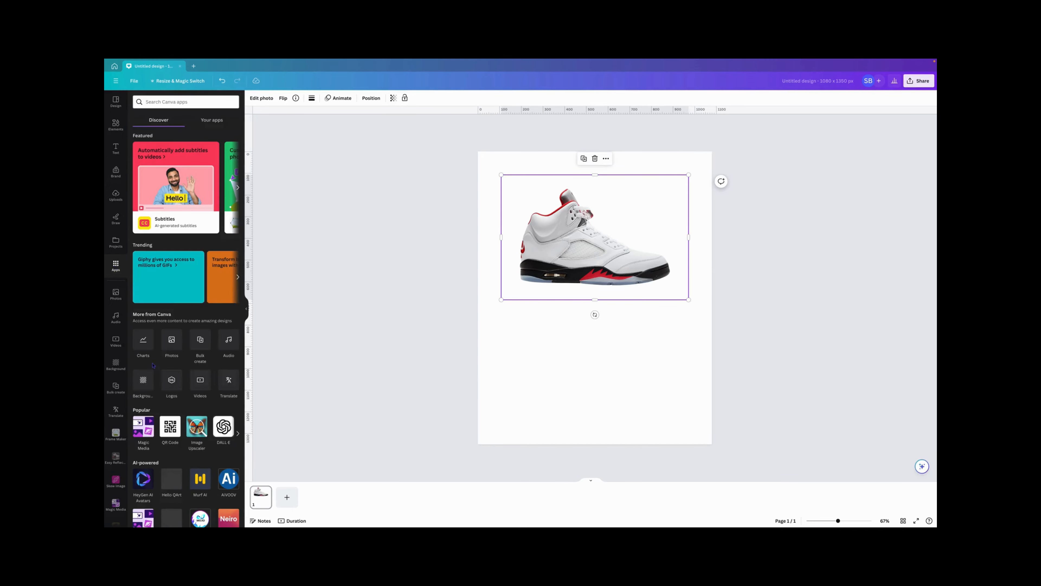
pyautogui.click(171, 102)
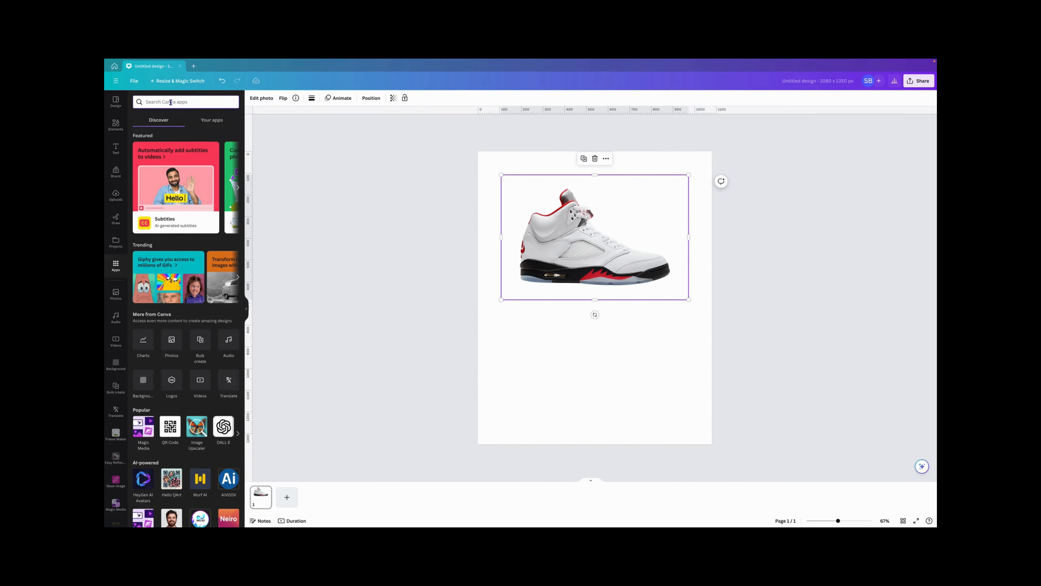
pyautogui.write('refletio')
pyautogui.press('BackSpace')
pyautogui.press('BackSpace')
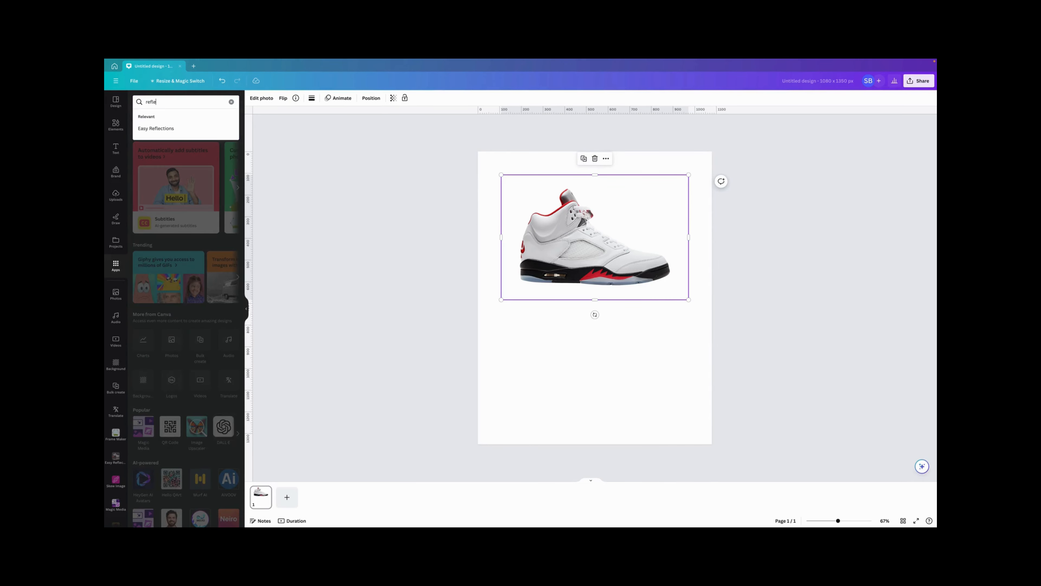
pyautogui.click(168, 128)
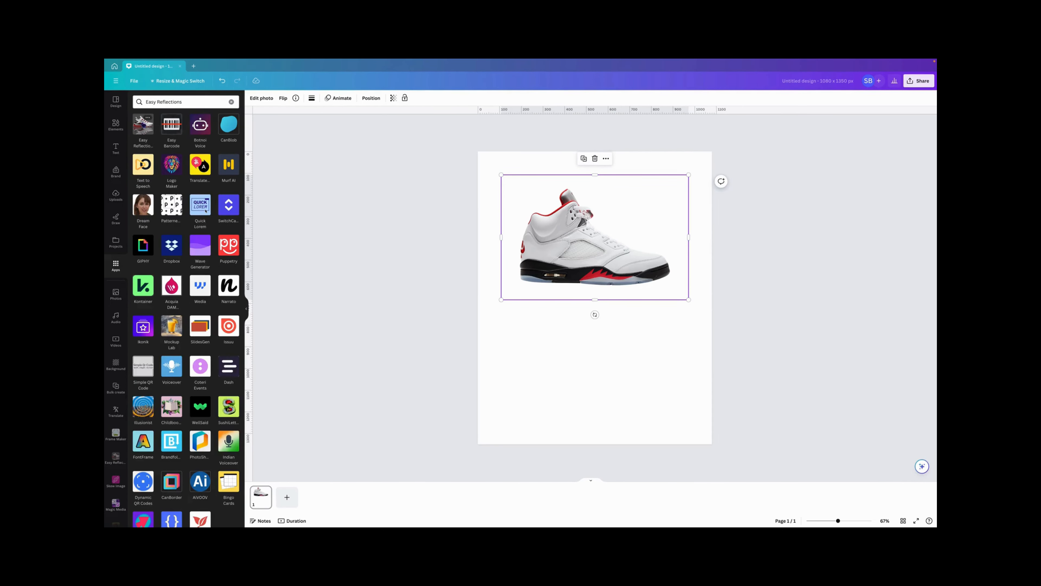
pyautogui.click(143, 125)
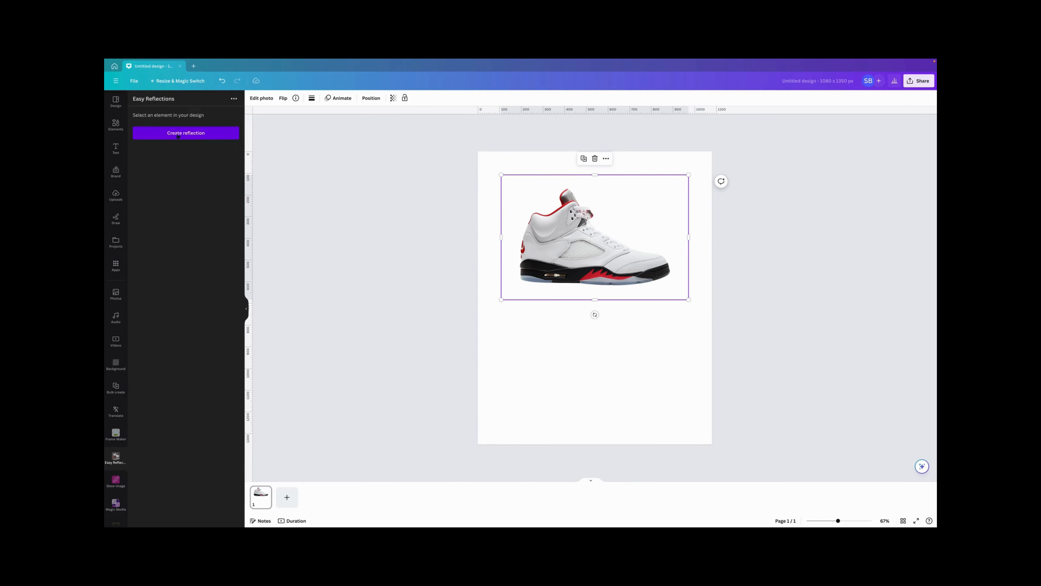
# - Create a reflection below the sneaker with offset 20 and opacity 20, and add it to the design
pyautogui.click(178, 136)
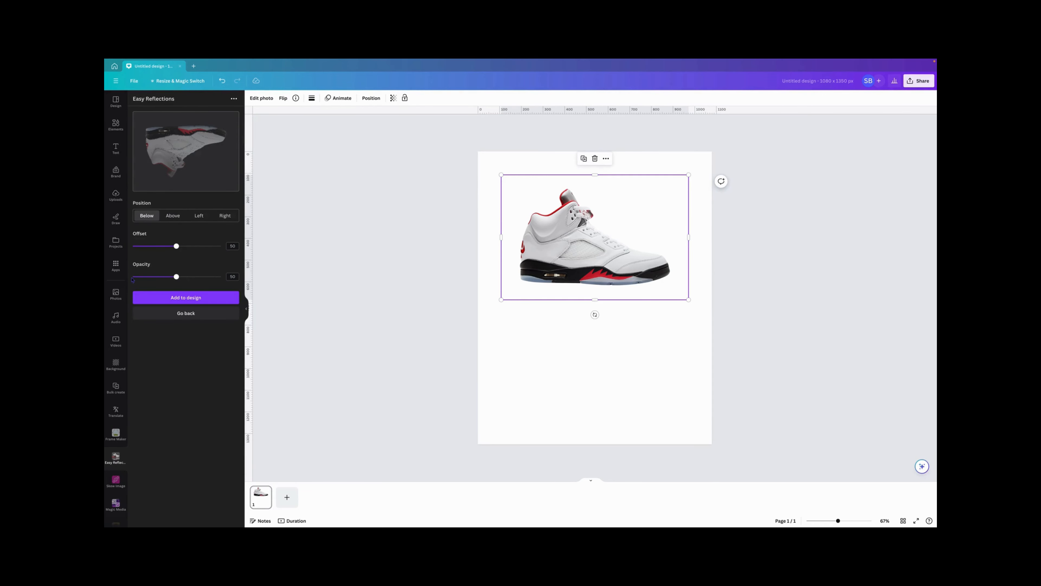
pyautogui.moveTo(177, 279); pyautogui.dragTo(149, 277)
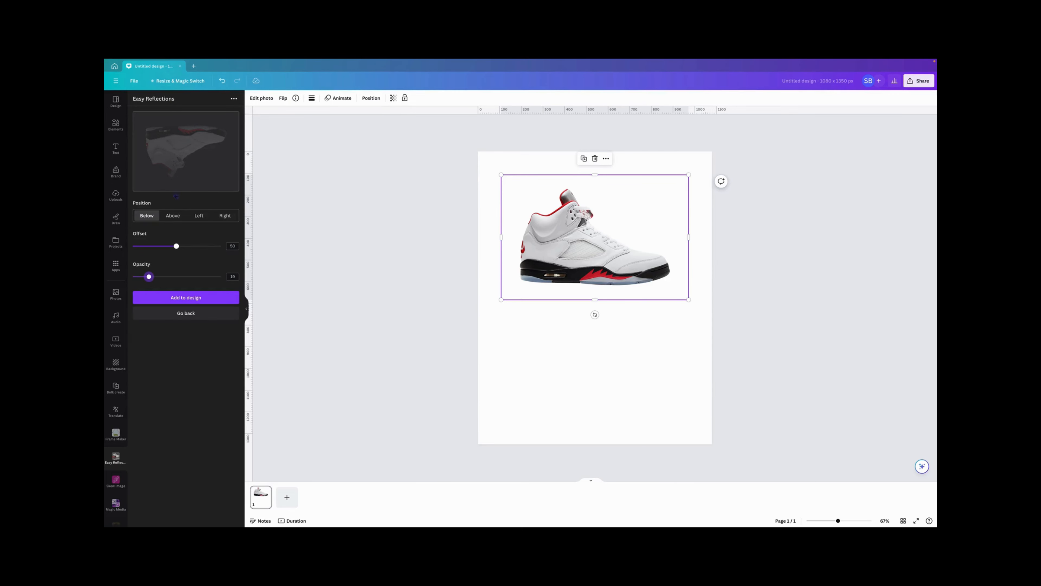
pyautogui.moveTo(179, 250)
pyautogui.mouseDown()
pyautogui.moveTo(147, 249)
pyautogui.moveTo(207, 249)
pyautogui.moveTo(142, 254)
pyautogui.moveTo(197, 257)
pyautogui.moveTo(178, 251)
pyautogui.mouseUp()
pyautogui.moveTo(178, 247); pyautogui.dragTo(150, 276)
pyautogui.click(191, 299)
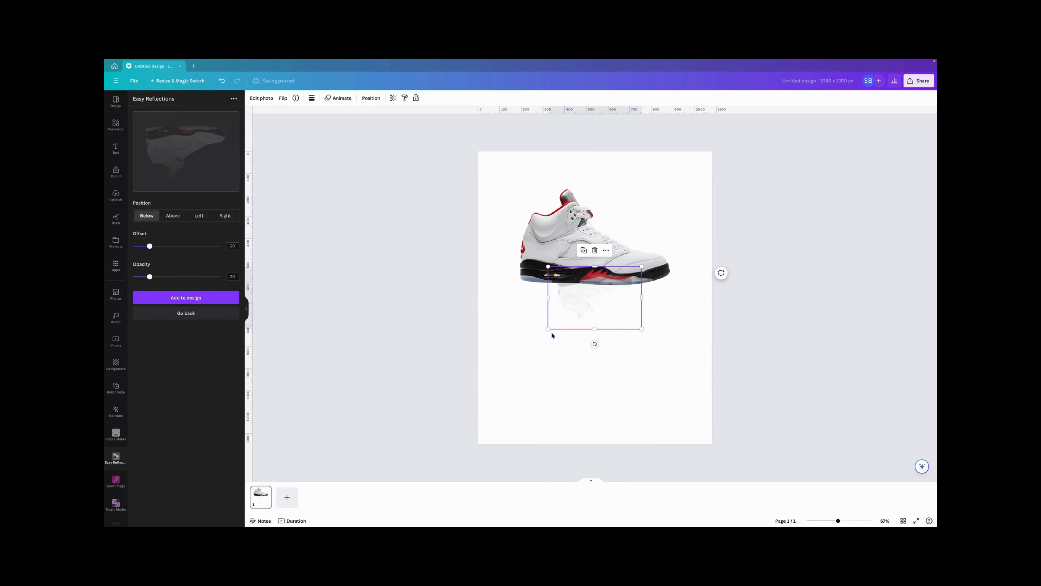
# - Scale the reflection to about 864 by 576 to match the sneaker, placing vertical guides at its heel and toe
pyautogui.moveTo(548, 329); pyautogui.dragTo(507, 356)
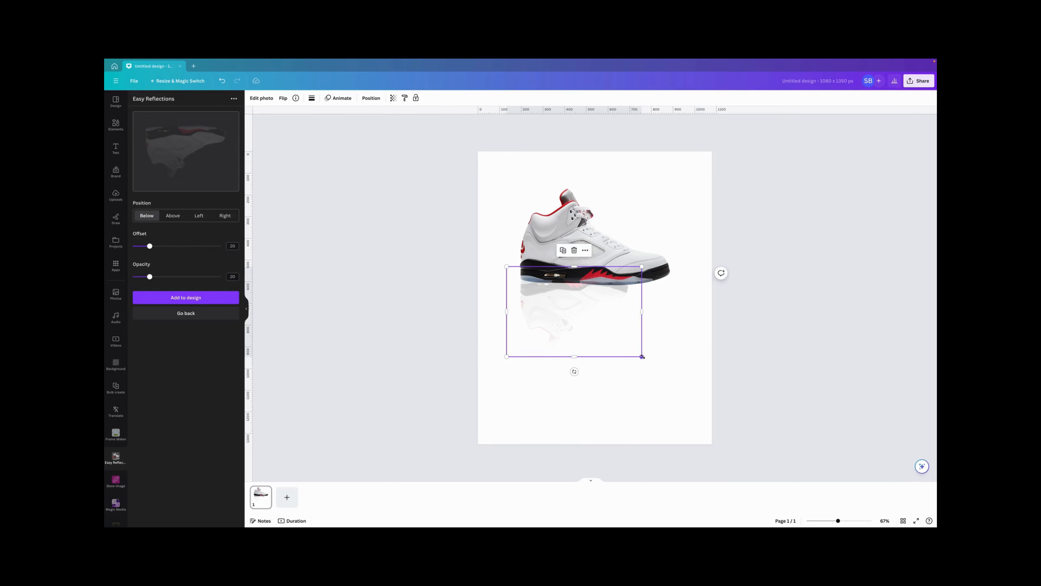
pyautogui.moveTo(642, 356); pyautogui.dragTo(696, 375)
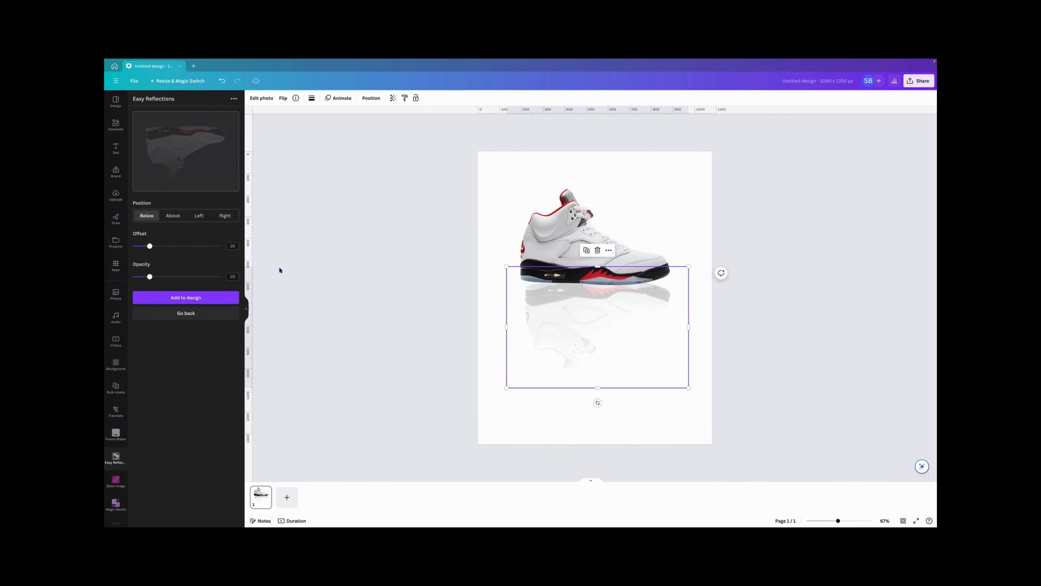
pyautogui.moveTo(292, 267); pyautogui.dragTo(520, 289)
pyautogui.moveTo(251, 246); pyautogui.dragTo(670, 299)
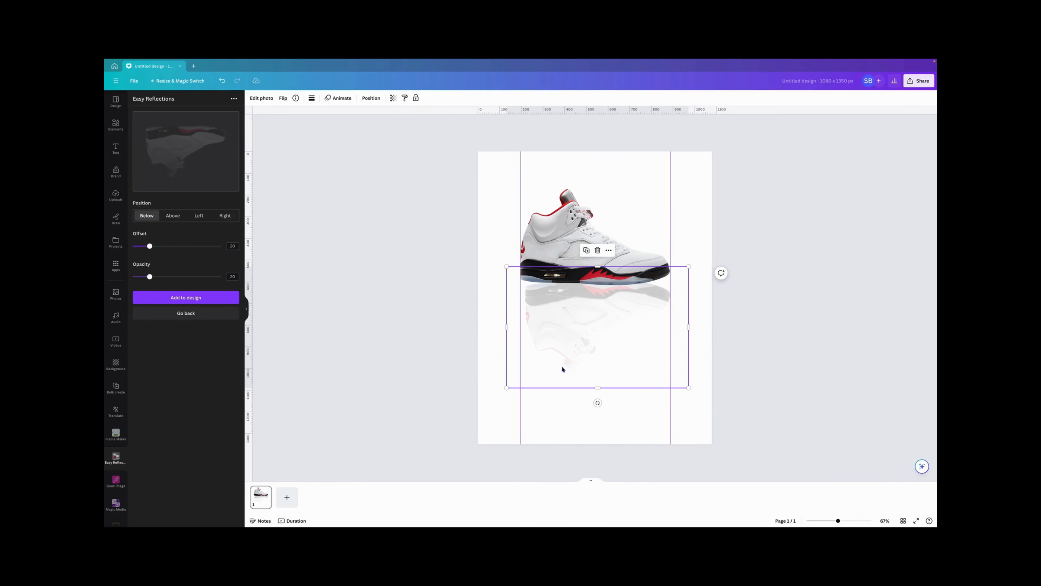
pyautogui.moveTo(507, 387); pyautogui.dragTo(501, 391)
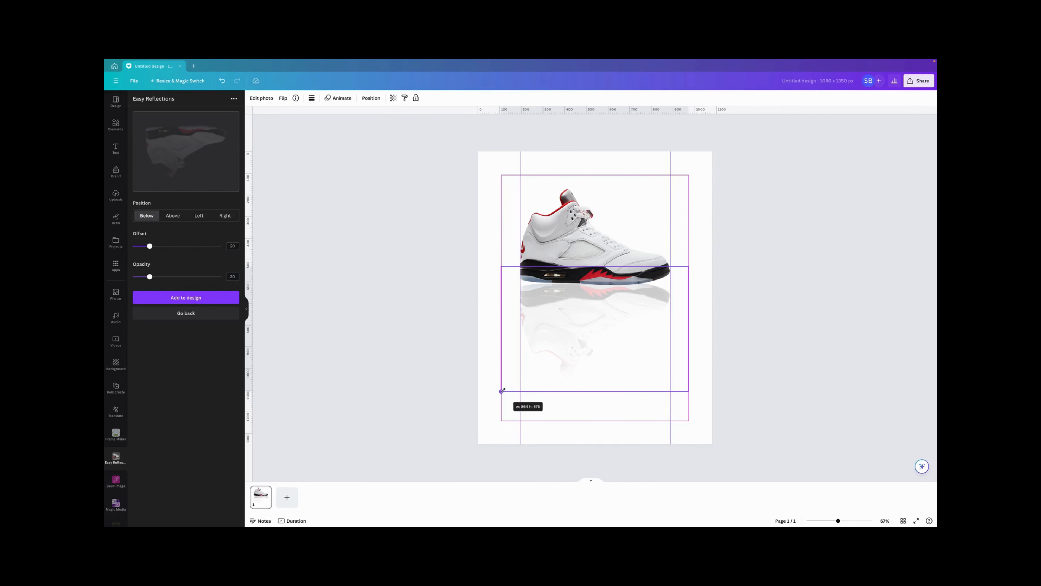
pyautogui.moveTo(502, 391); pyautogui.dragTo(502, 391)
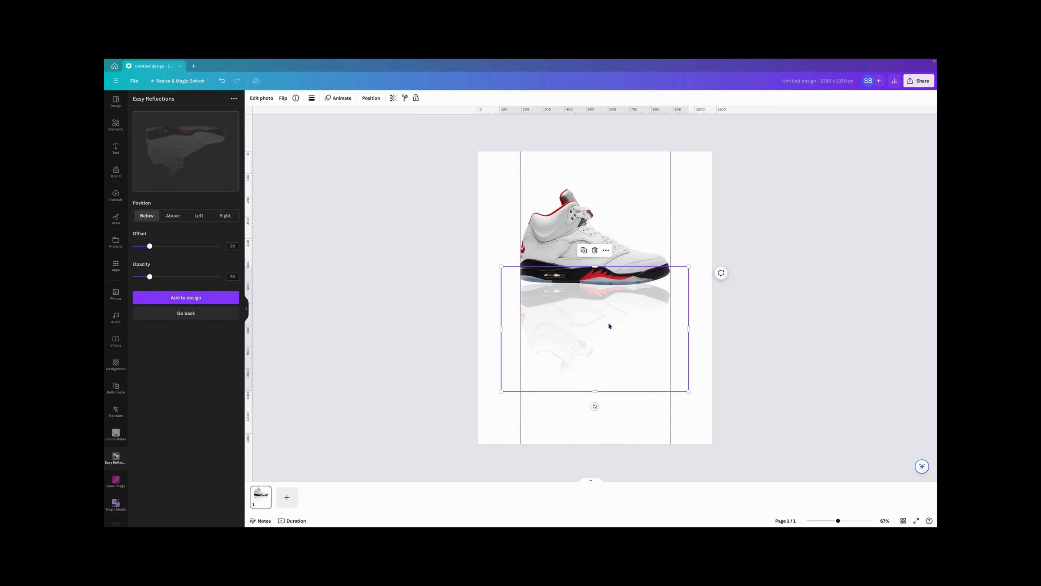
# - Rotate the sneaker reflection slightly clockwise and nudge it so it lines up with the sole above
pyautogui.moveTo(597, 321); pyautogui.dragTo(597, 322)
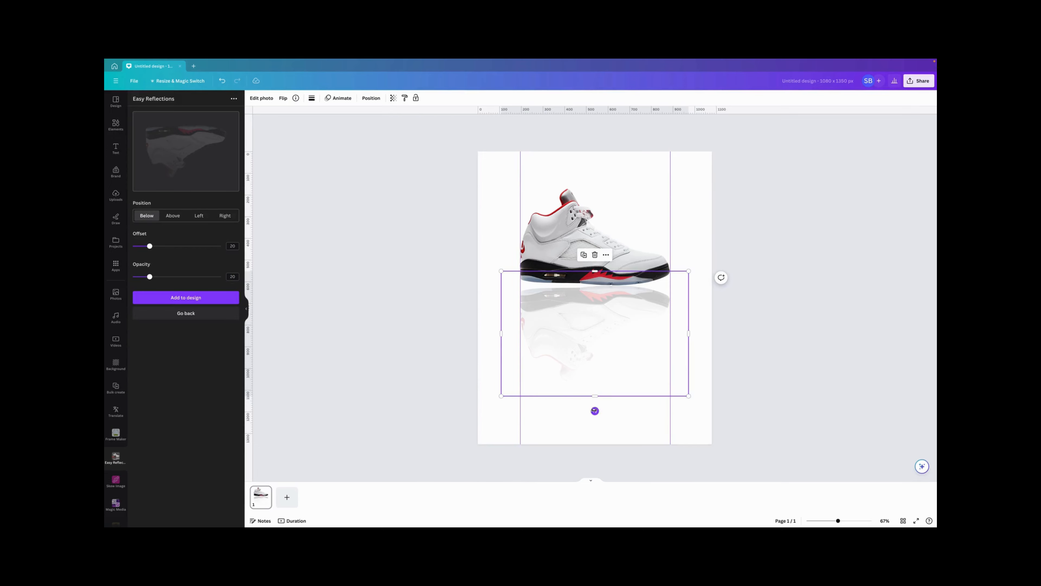
pyautogui.moveTo(594, 411); pyautogui.dragTo(590, 409)
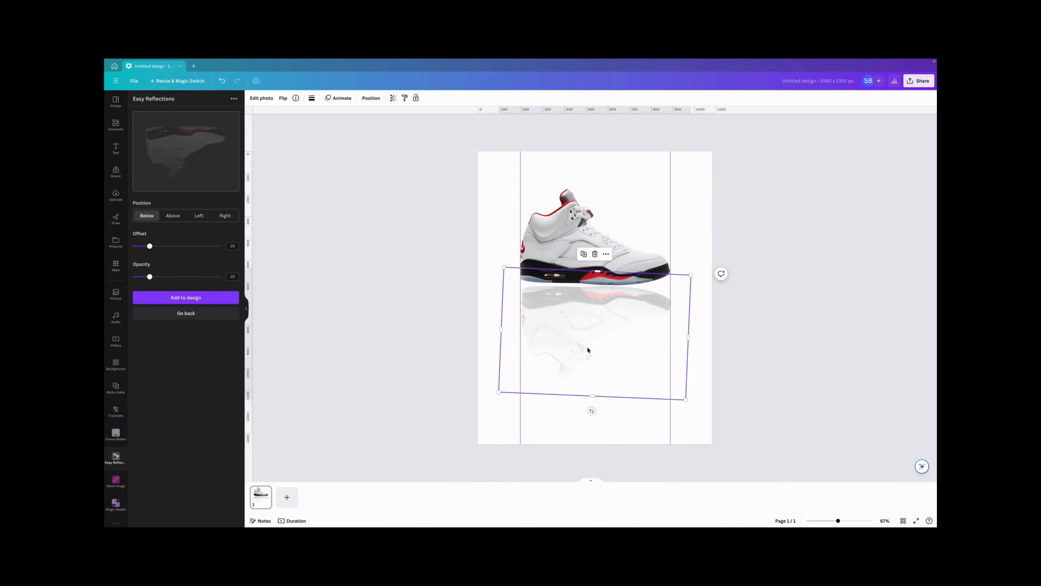
pyautogui.moveTo(586, 345); pyautogui.dragTo(587, 347)
pyautogui.moveTo(591, 410); pyautogui.dragTo(585, 412)
pyautogui.moveTo(588, 355); pyautogui.dragTo(586, 352)
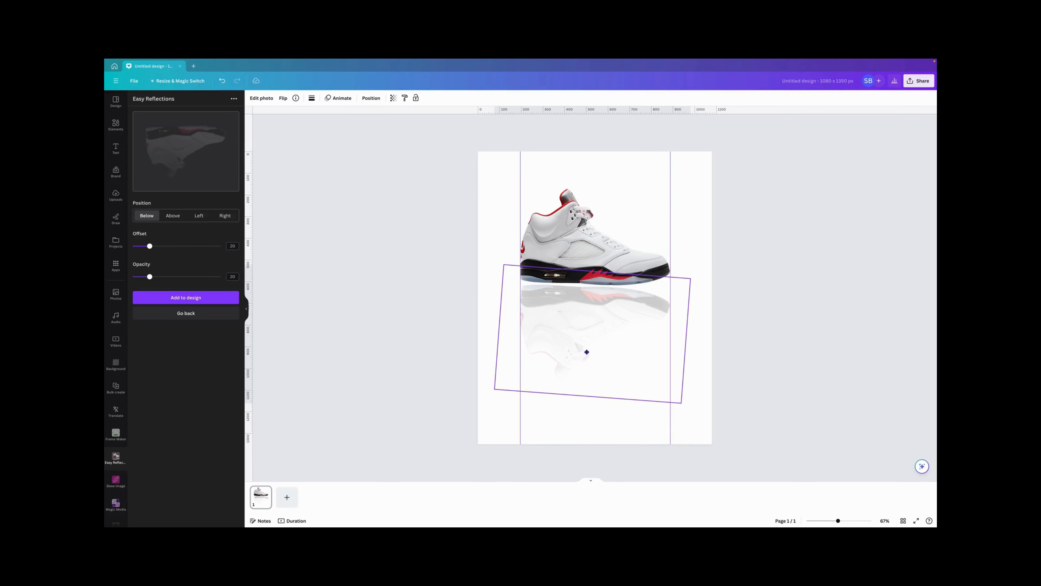
pyautogui.moveTo(587, 355); pyautogui.dragTo(586, 355)
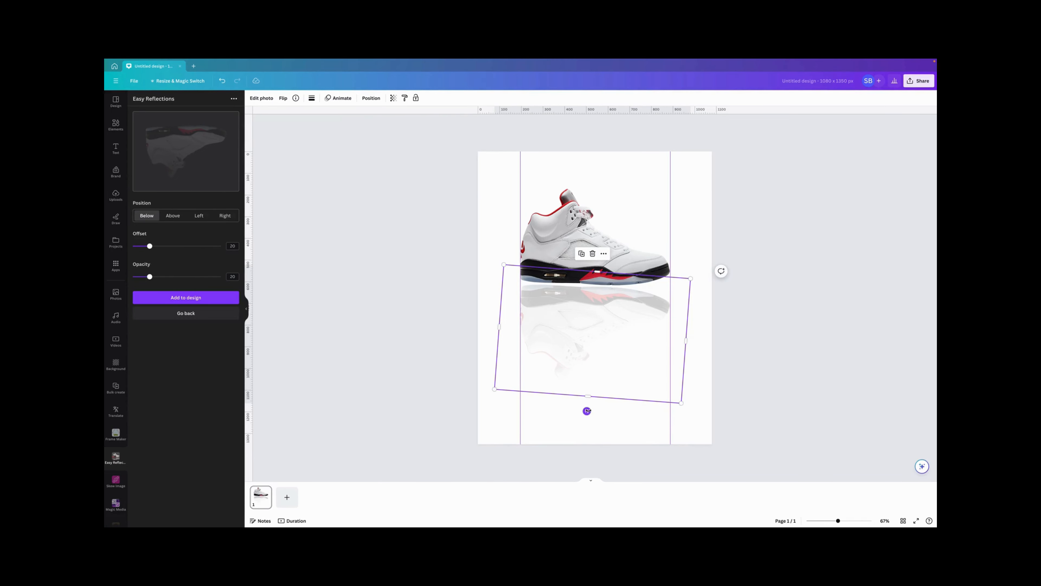
pyautogui.moveTo(586, 409); pyautogui.dragTo(587, 410)
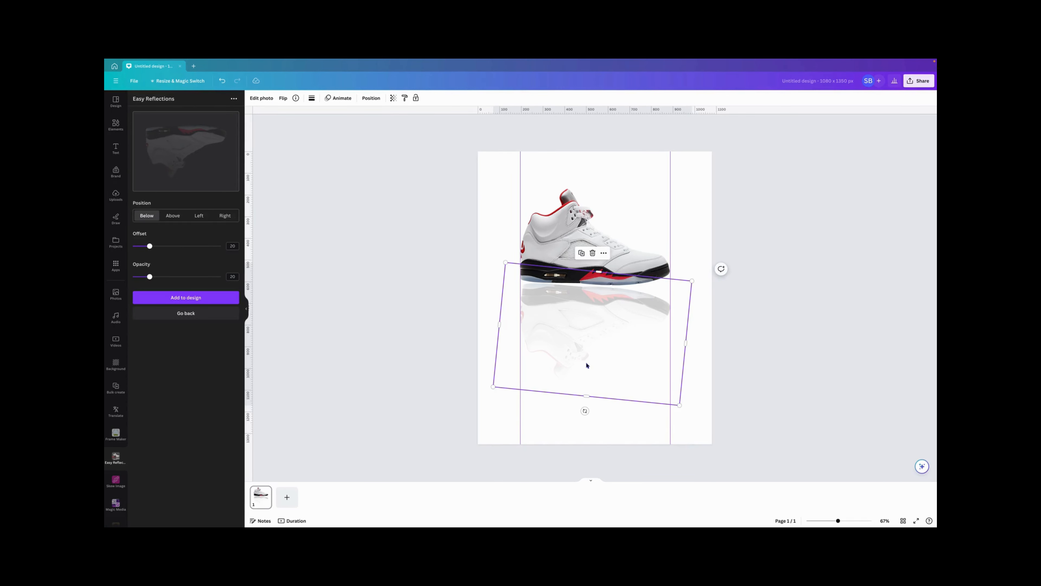
pyautogui.moveTo(587, 365); pyautogui.dragTo(586, 361)
pyautogui.click(411, 365)
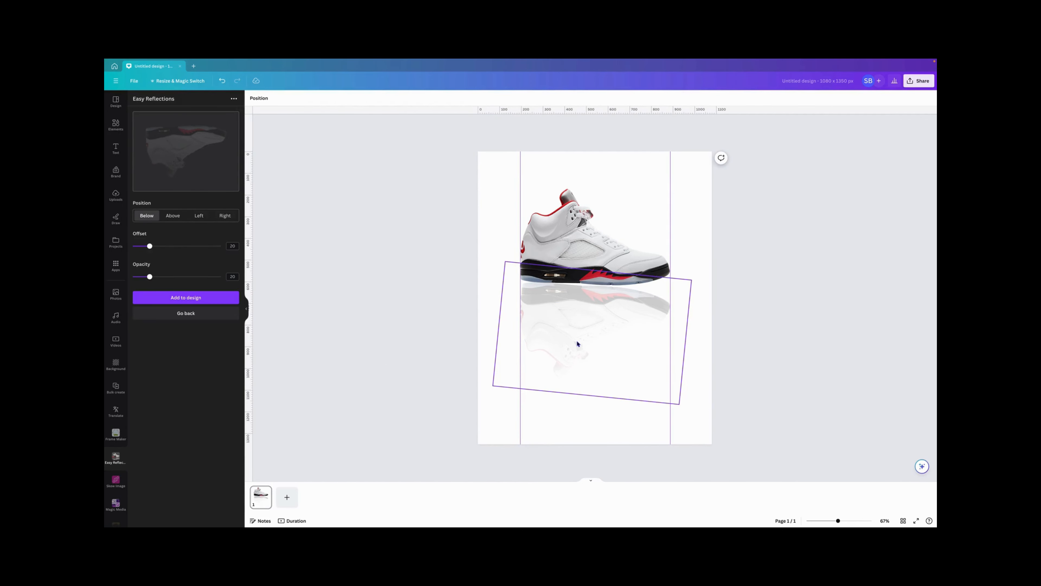
# - Set the page background to the dark red from the sneaker's photo colours
pyautogui.click(491, 182)
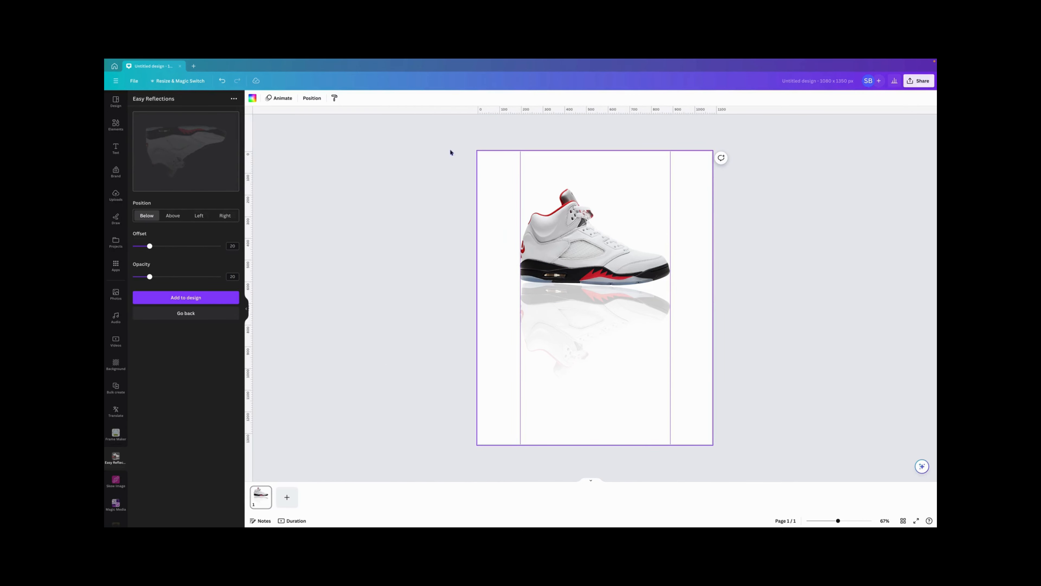
pyautogui.click(253, 99)
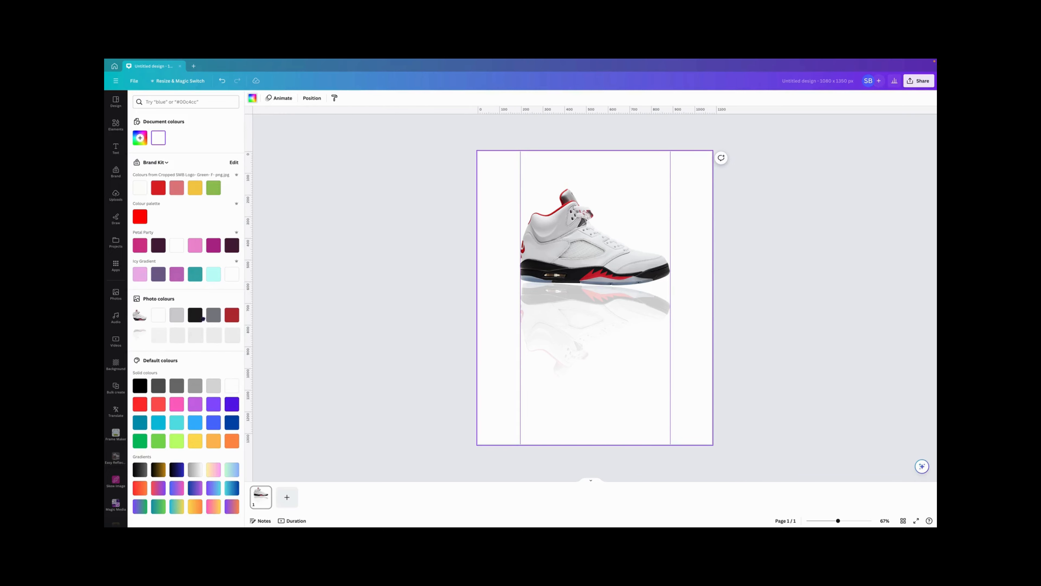
pyautogui.click(232, 315)
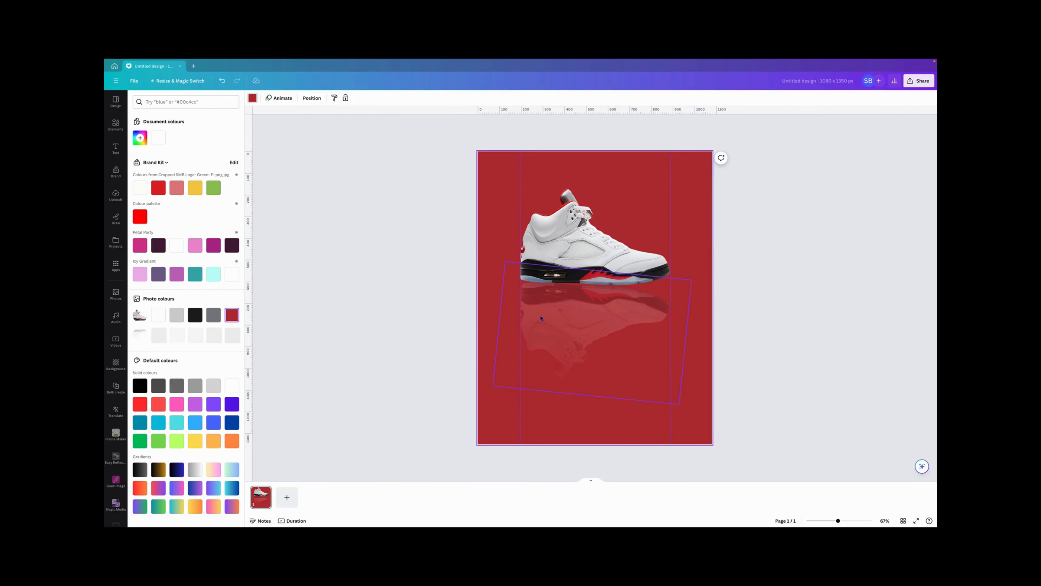
# - Nudge the reflection slightly toward the heel side, deselect it and dismiss the Easy Reflections notice
pyautogui.click(575, 330)
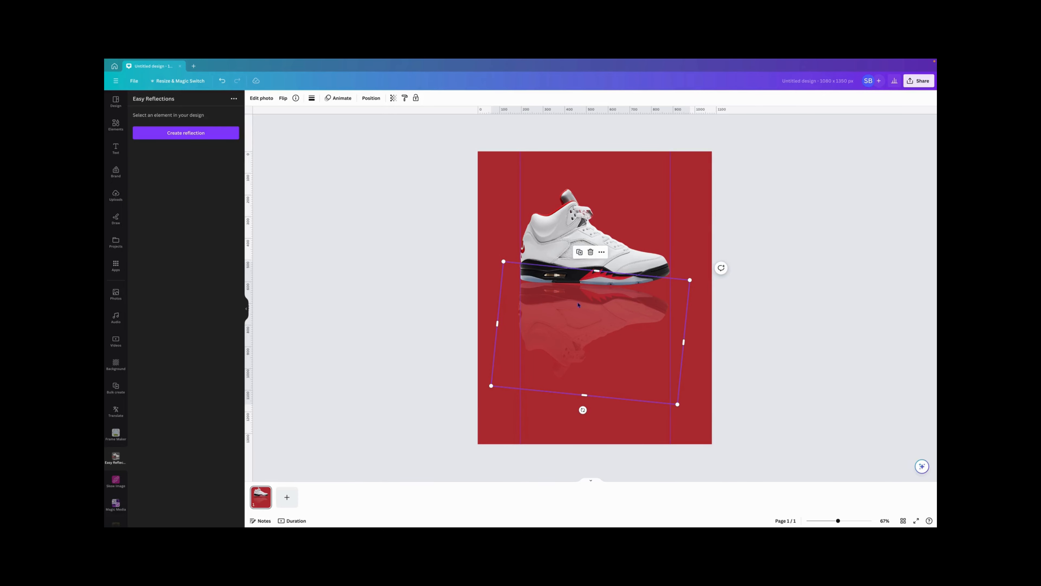
pyautogui.click(426, 319)
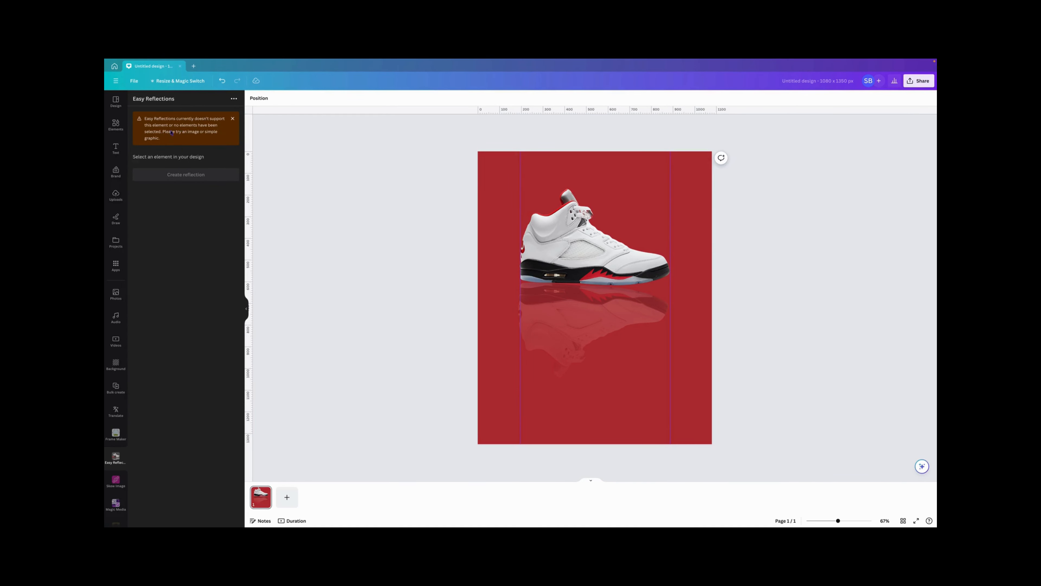
pyautogui.click(233, 119)
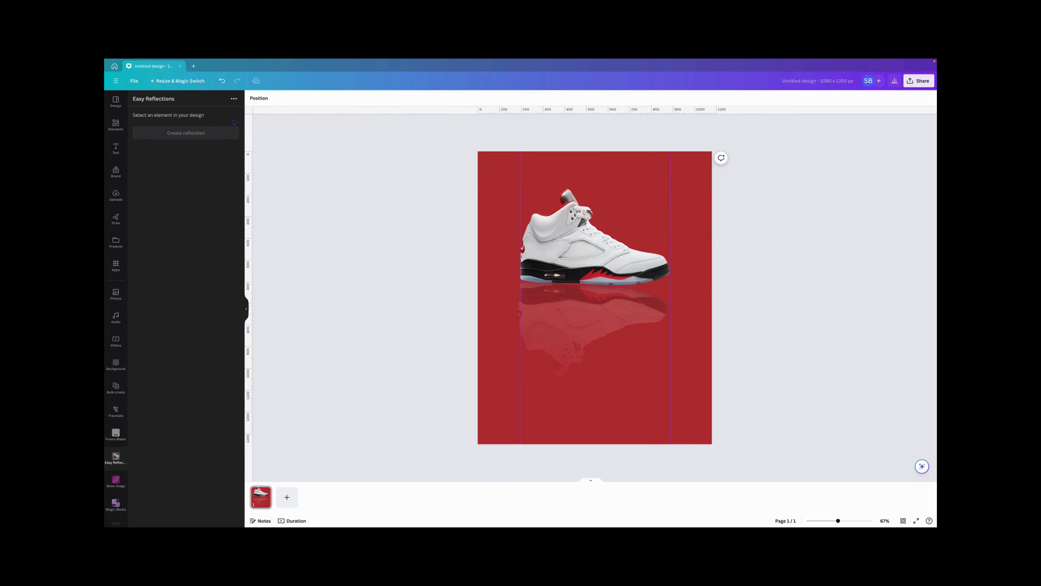
# - Add a default heading to the page and move it straight down below the sneaker's reflection
pyautogui.click(115, 149)
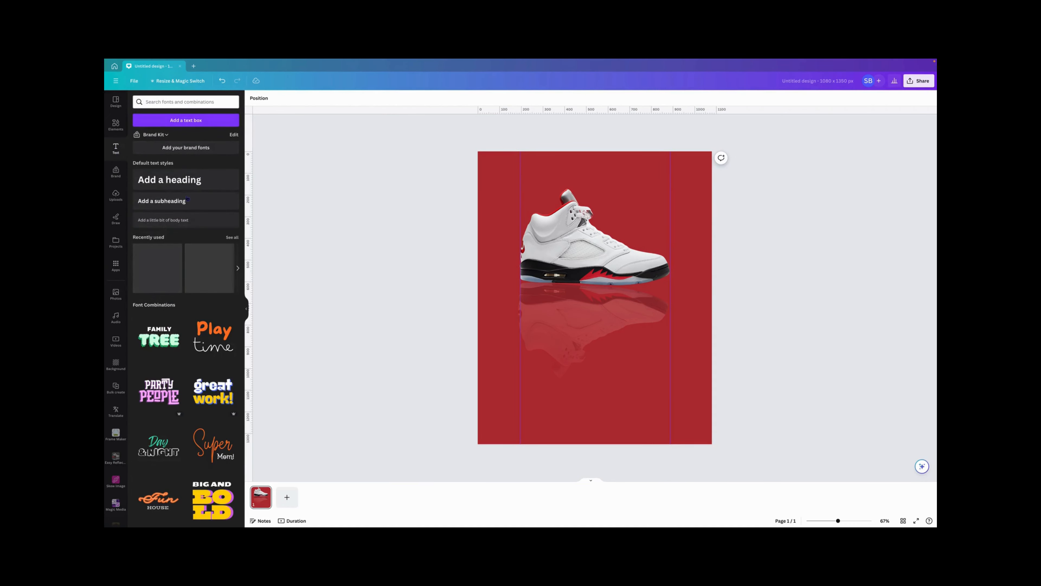
pyautogui.click(176, 181)
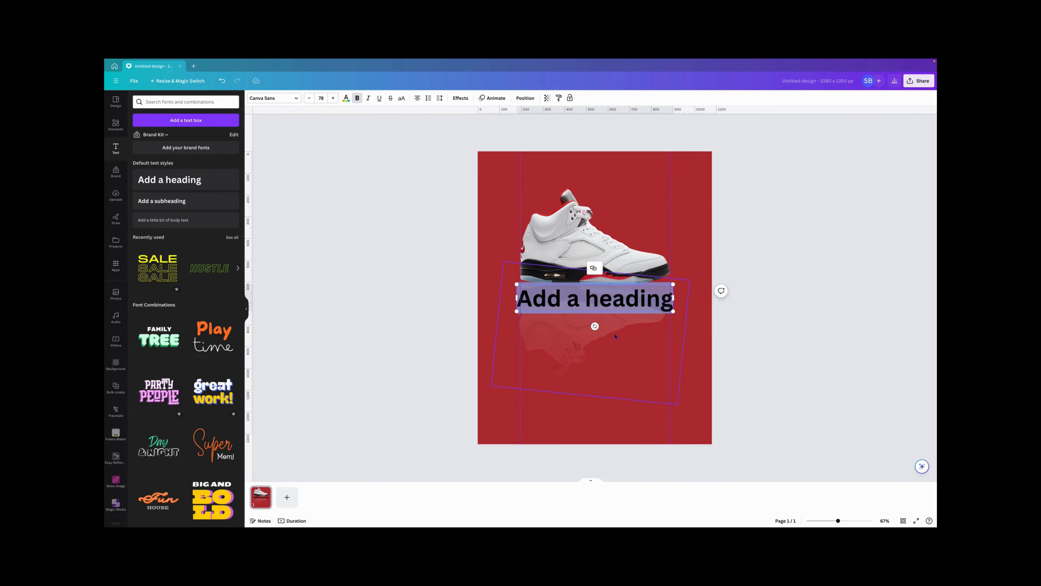
pyautogui.click(756, 379)
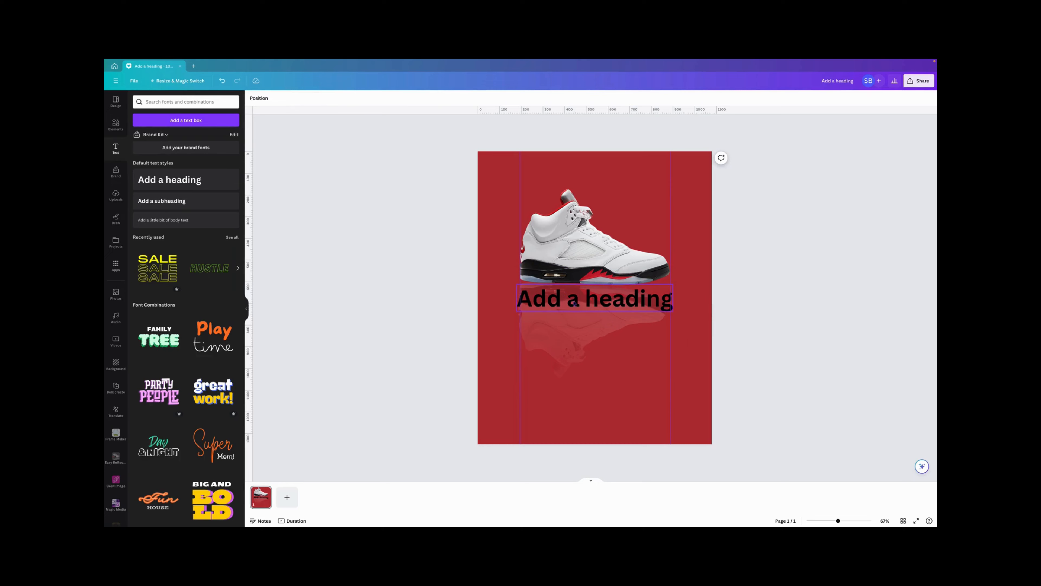
pyautogui.moveTo(574, 303); pyautogui.dragTo(575, 399)
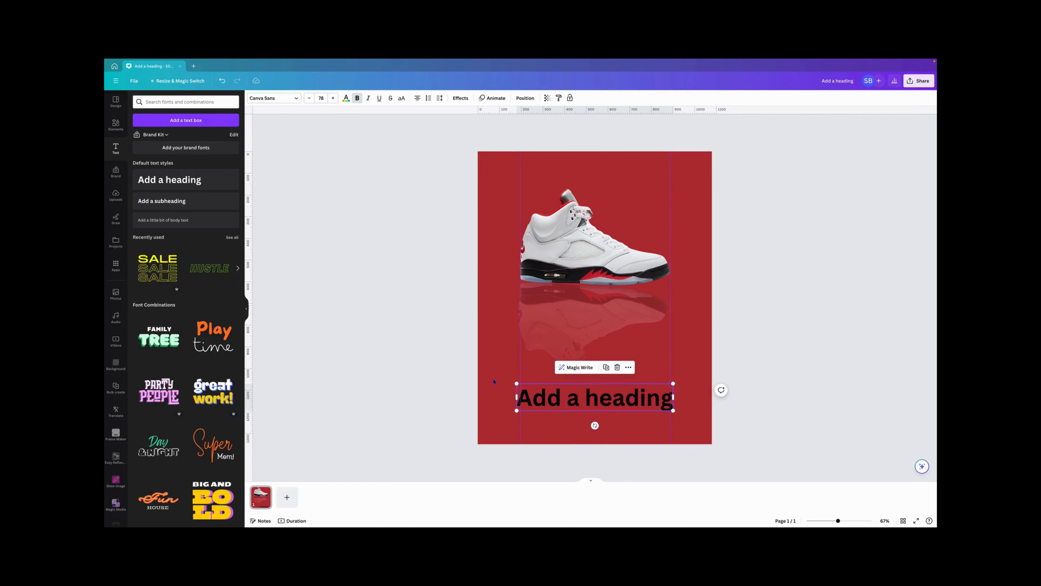
# - Replace the heading's placeholder text with “Just Do It” in quotation marks
pyautogui.click(553, 438)
pyautogui.click(570, 399)
pyautogui.click(570, 399)
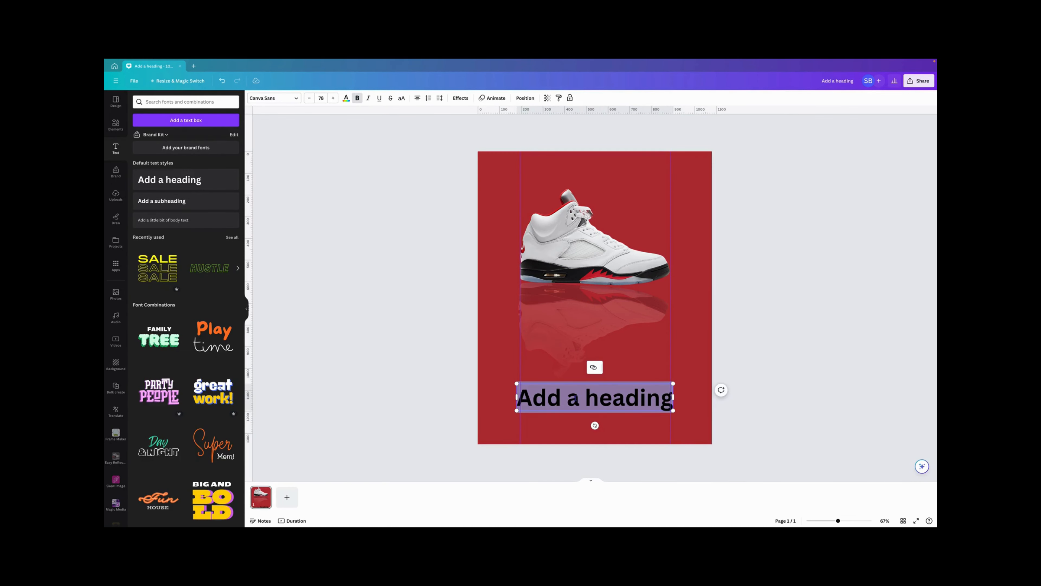
pyautogui.write('"')
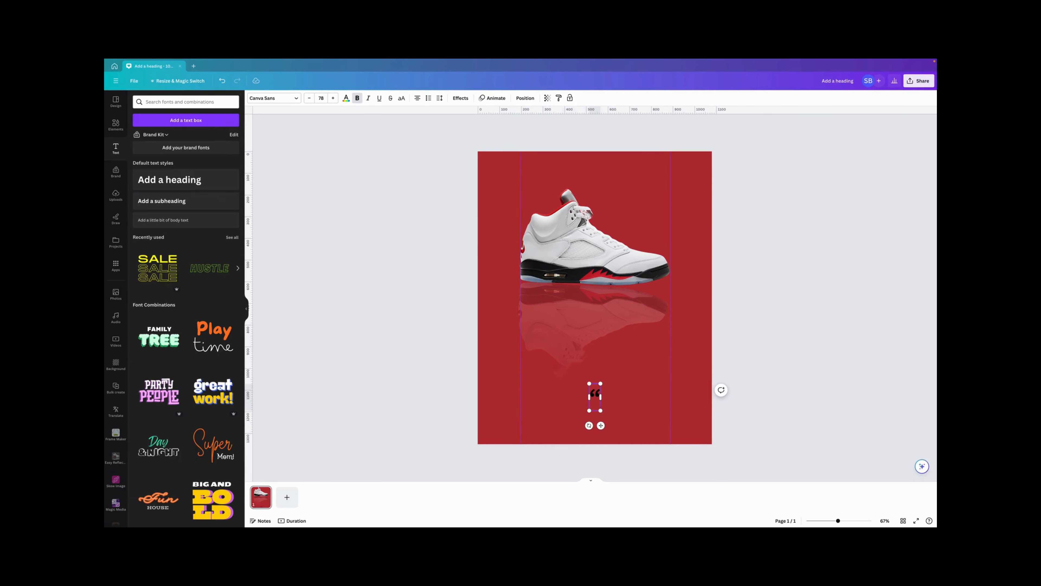
pyautogui.write('Just Do')
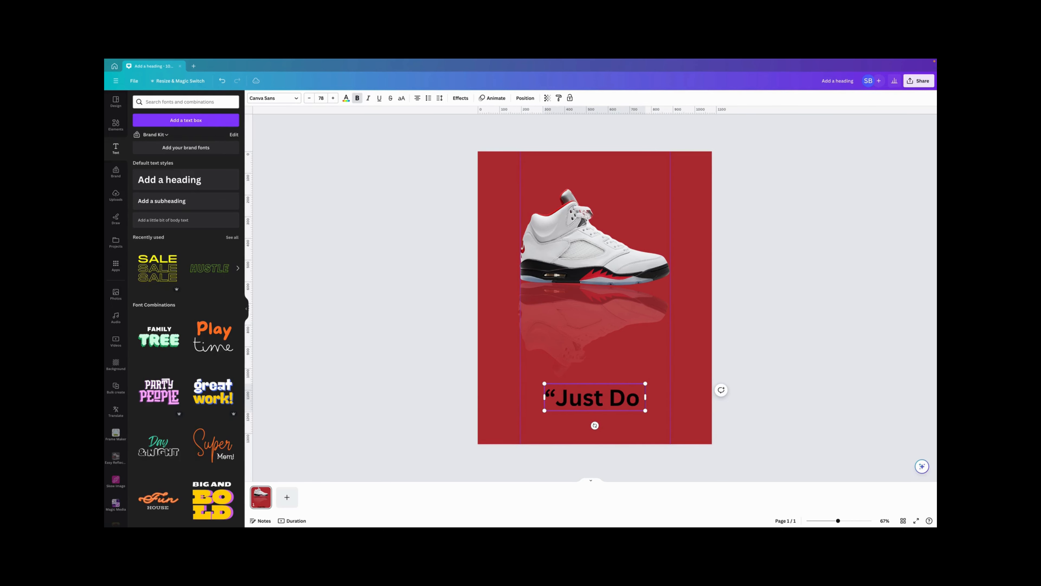
pyautogui.write(' It')
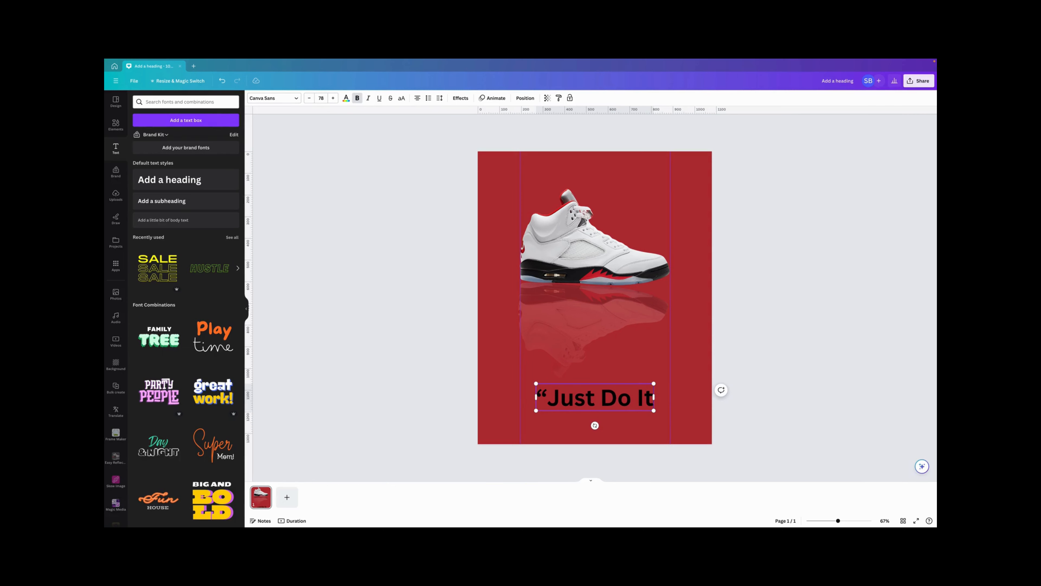
pyautogui.write('"')
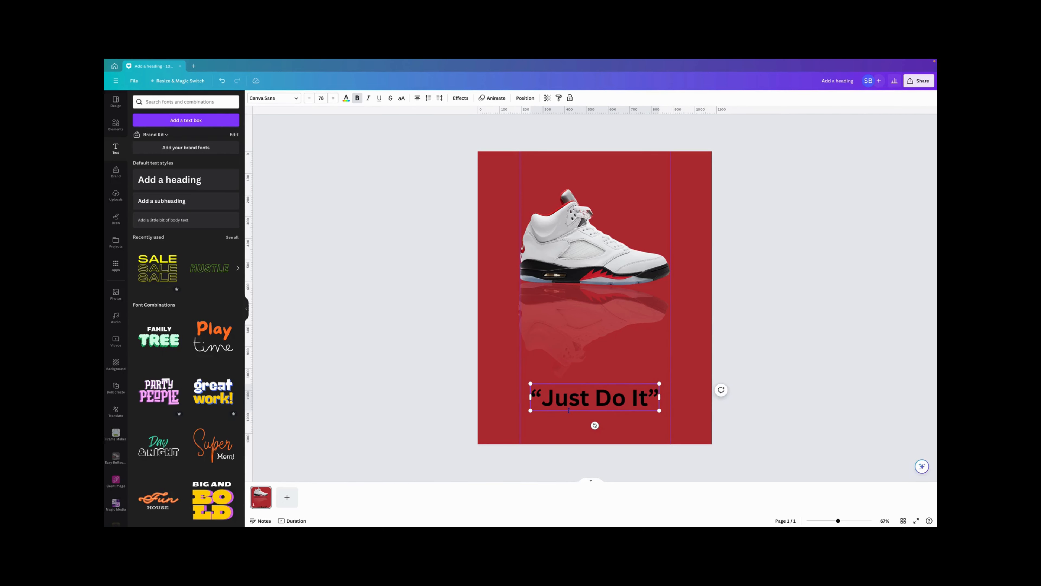
pyautogui.click(661, 434)
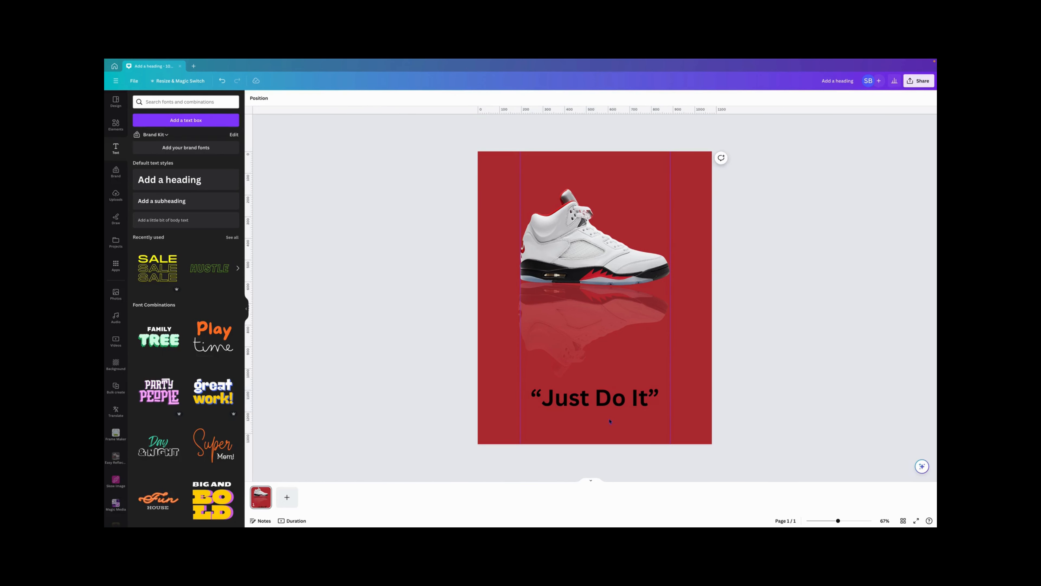
# - Change the “Just Do It” heading's text colour to white
pyautogui.click(598, 401)
pyautogui.click(345, 98)
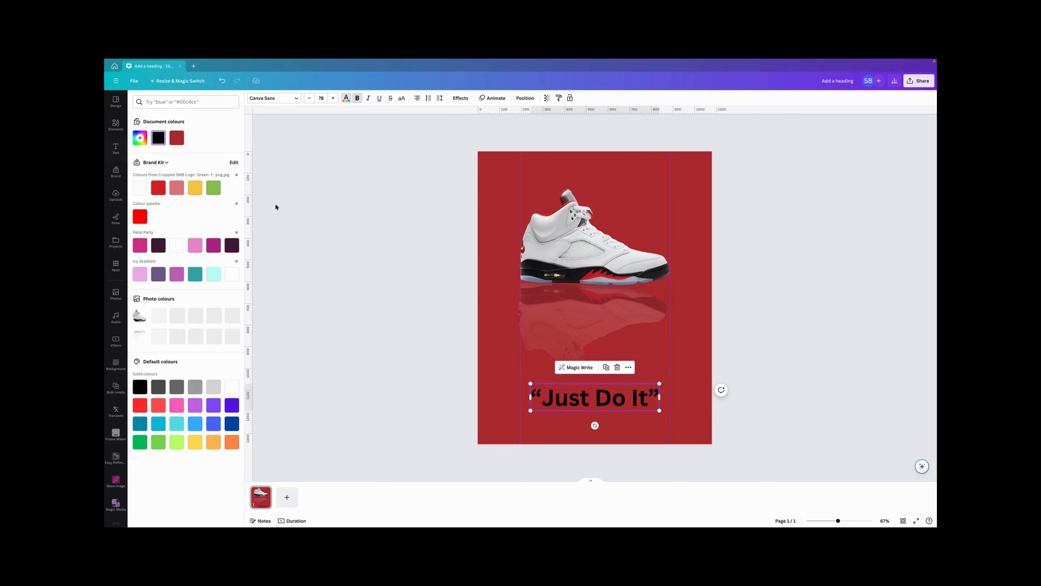
pyautogui.click(231, 385)
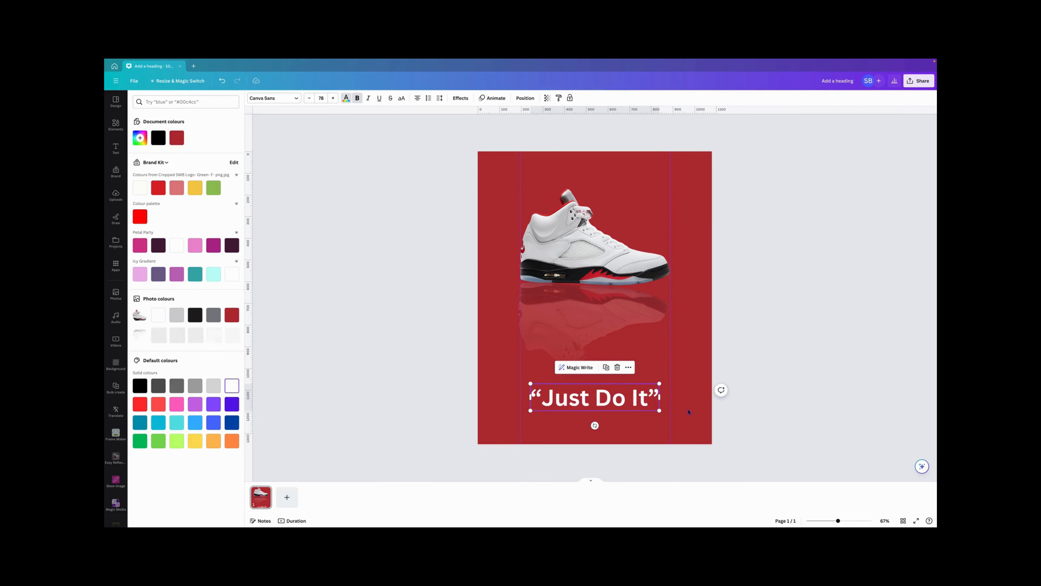
# - Enlarge the heading to font size 130 so it nearly spans the page, and centre it horizontally on the page
pyautogui.moveTo(659, 384); pyautogui.dragTo(706, 374)
pyautogui.moveTo(527, 411); pyautogui.dragTo(491, 418)
pyautogui.click(525, 99)
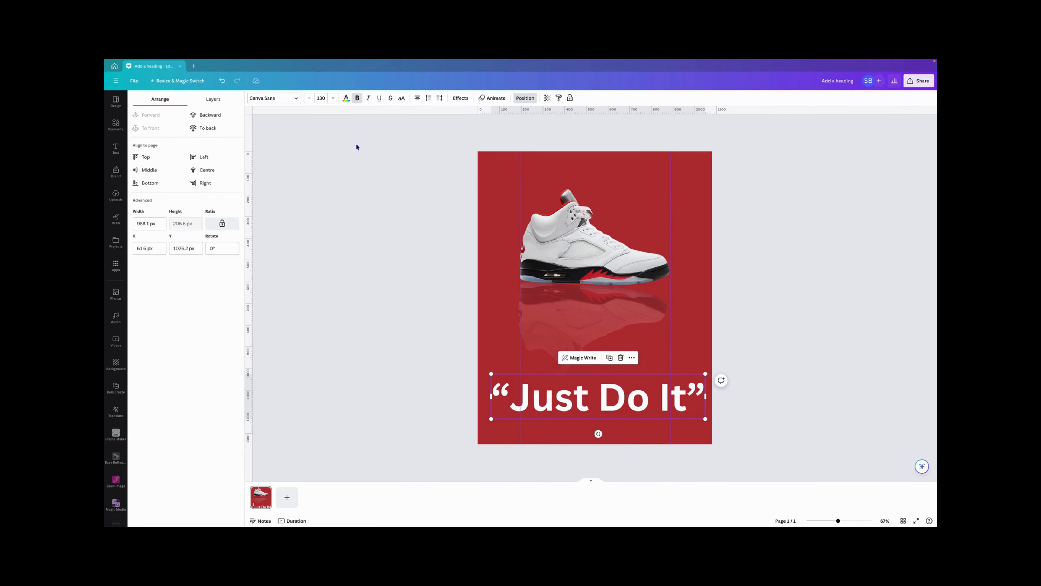
pyautogui.click(207, 170)
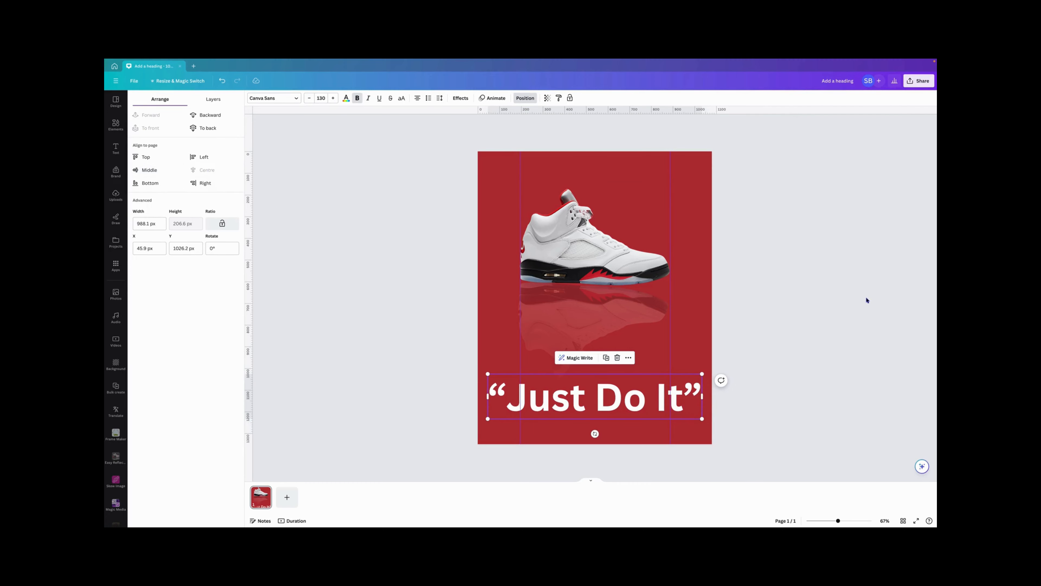
pyautogui.press('Escape')
pyautogui.click(832, 290)
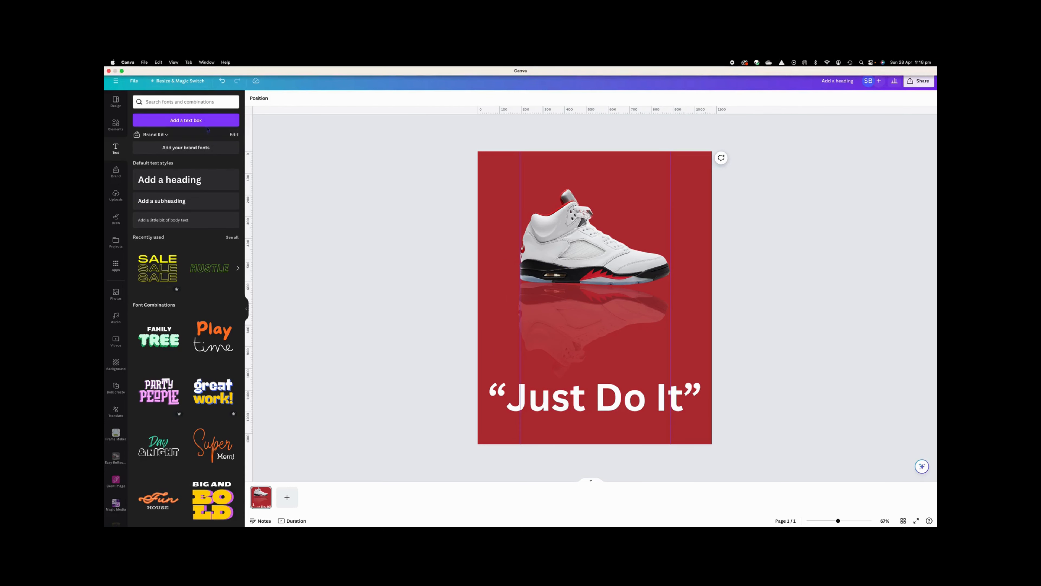
# - Create a new blank Instagram Post (Portrait) design alongside the sneaker design
pyautogui.click(193, 66)
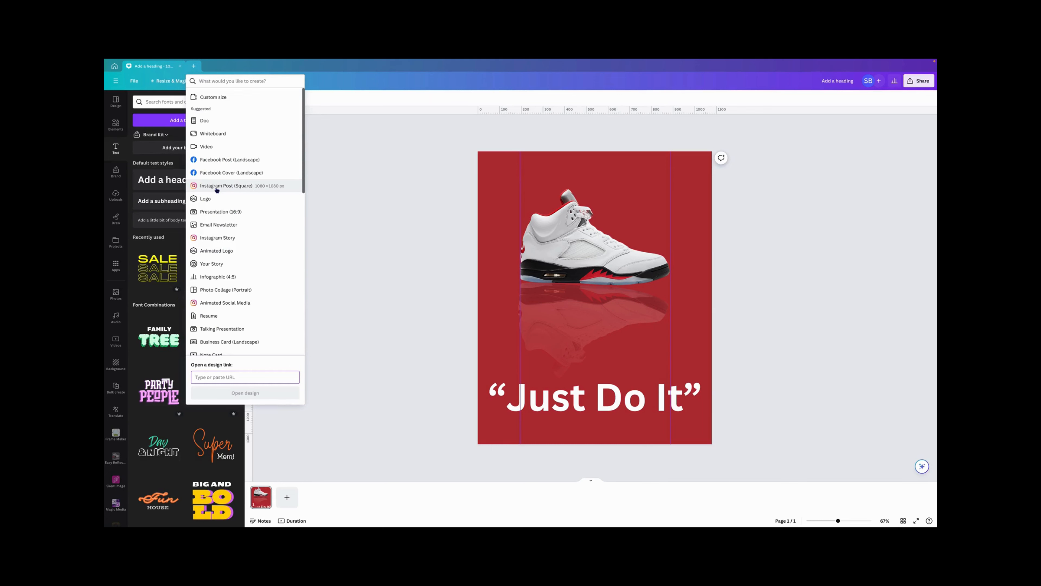
pyautogui.click(227, 83)
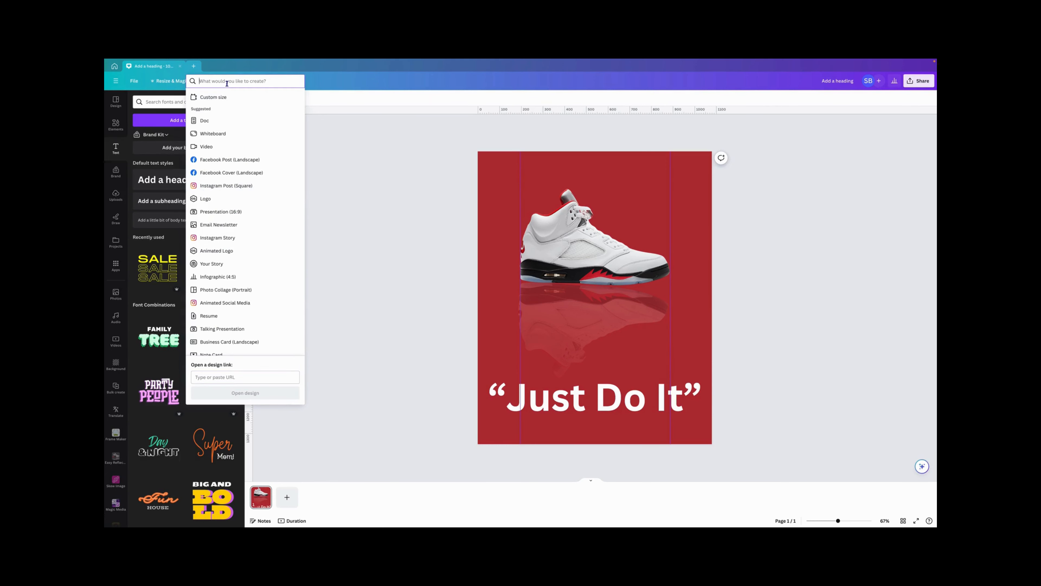
pyautogui.write('Instag')
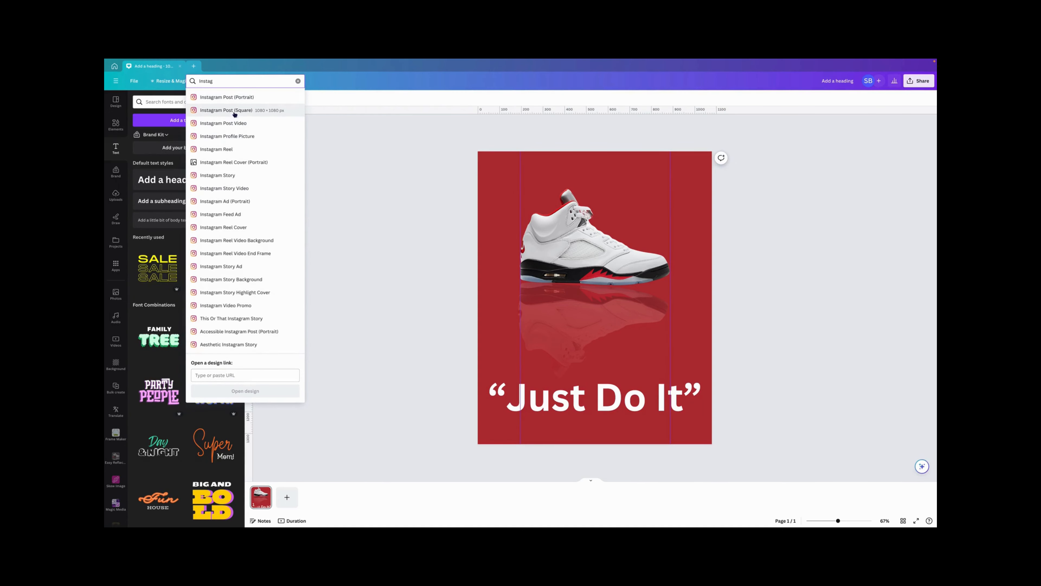
pyautogui.click(244, 100)
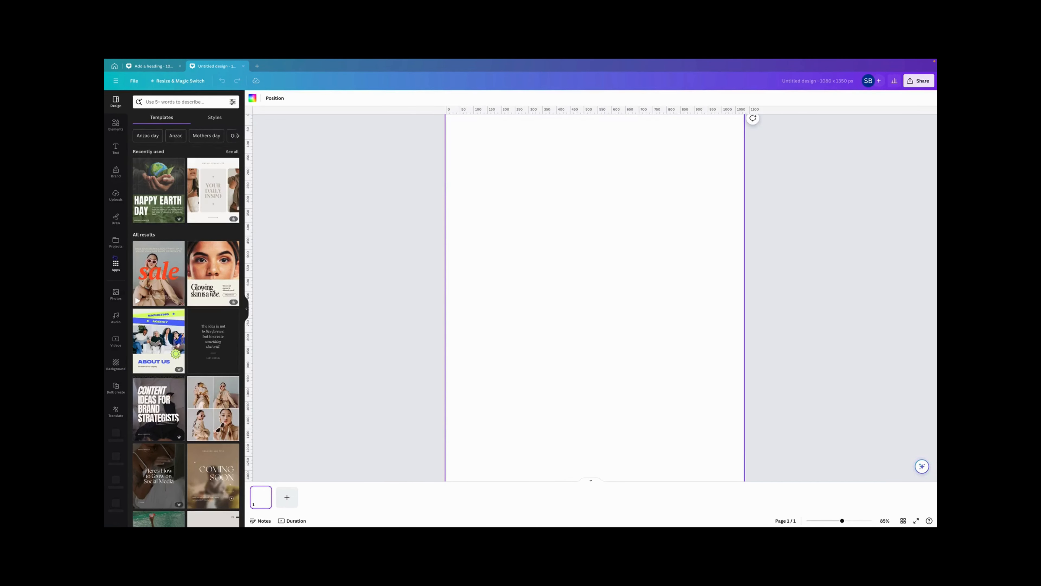
# - Search the available apps for “long shadow” and for “shadow”, and clear the search
pyautogui.click(116, 266)
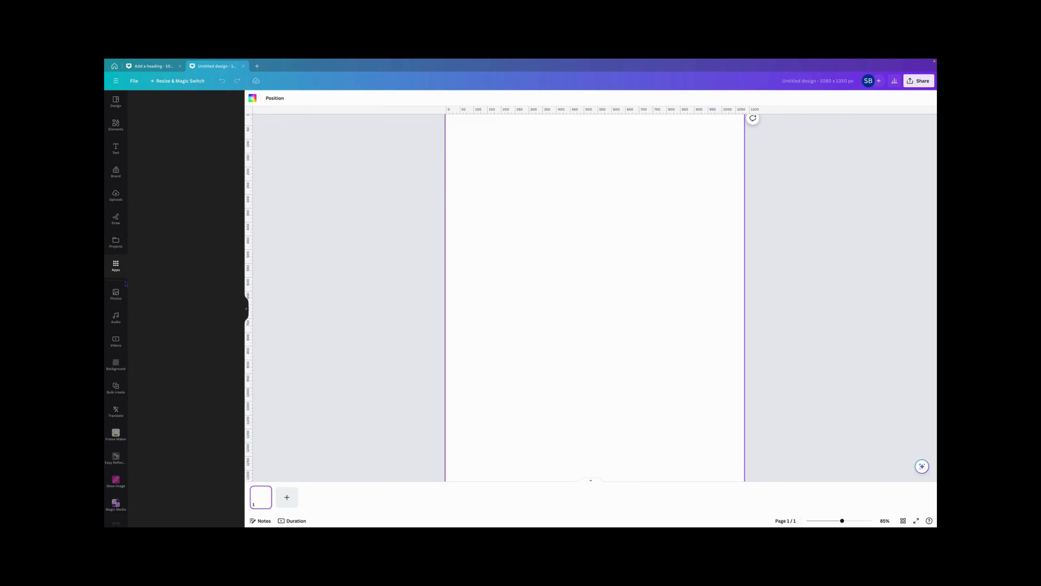
pyautogui.click(165, 99)
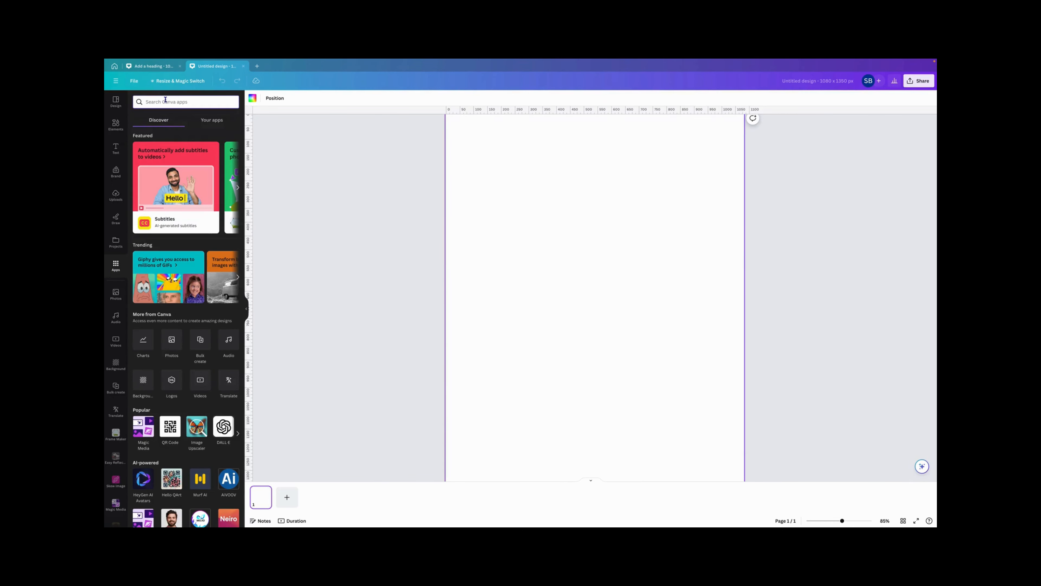
pyautogui.write('long shadow')
pyautogui.press('Return')
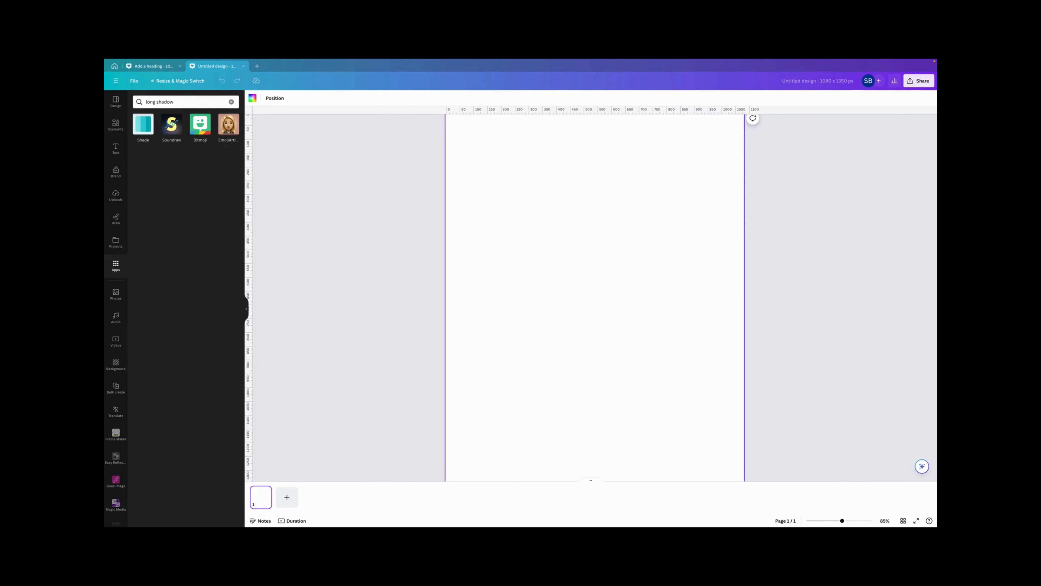
pyautogui.moveTo(180, 102); pyautogui.dragTo(132, 100)
pyautogui.write('shadow')
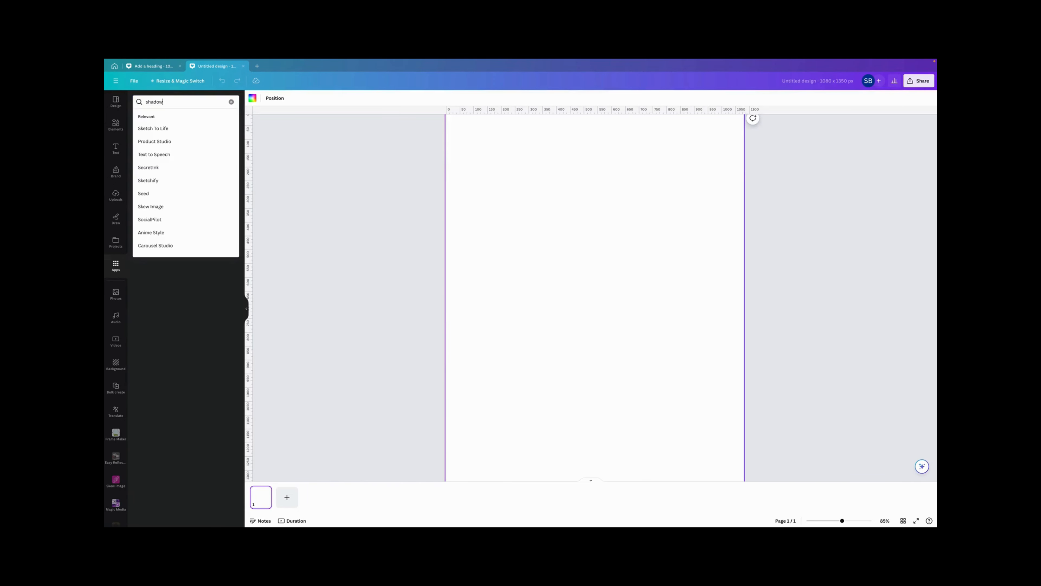
pyautogui.press('Return')
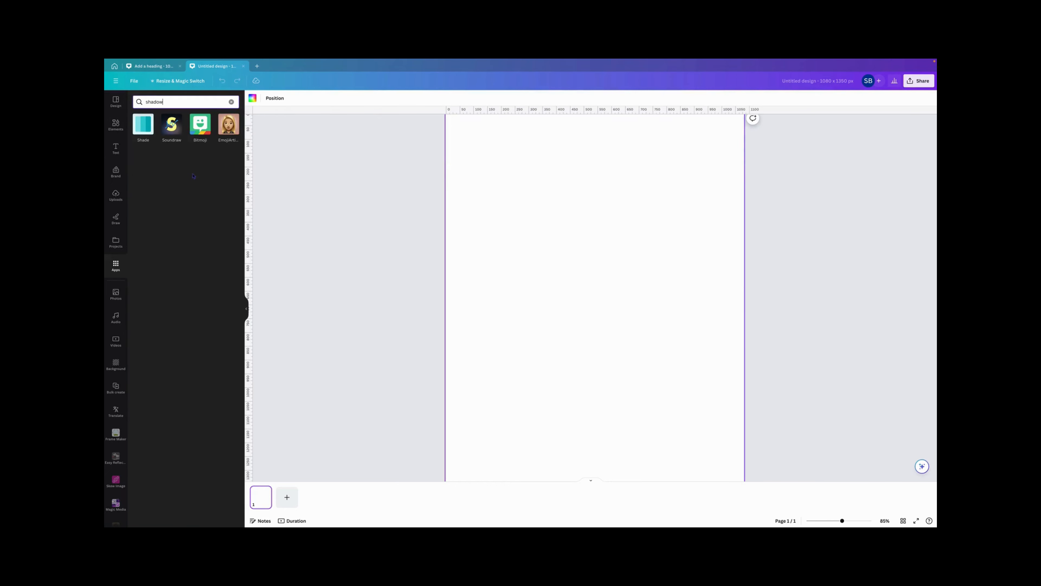
pyautogui.click(232, 103)
# - Return to the home page's app directory, dismiss the Easy Reflections details, and search the directory for “shadow”
pyautogui.click(115, 67)
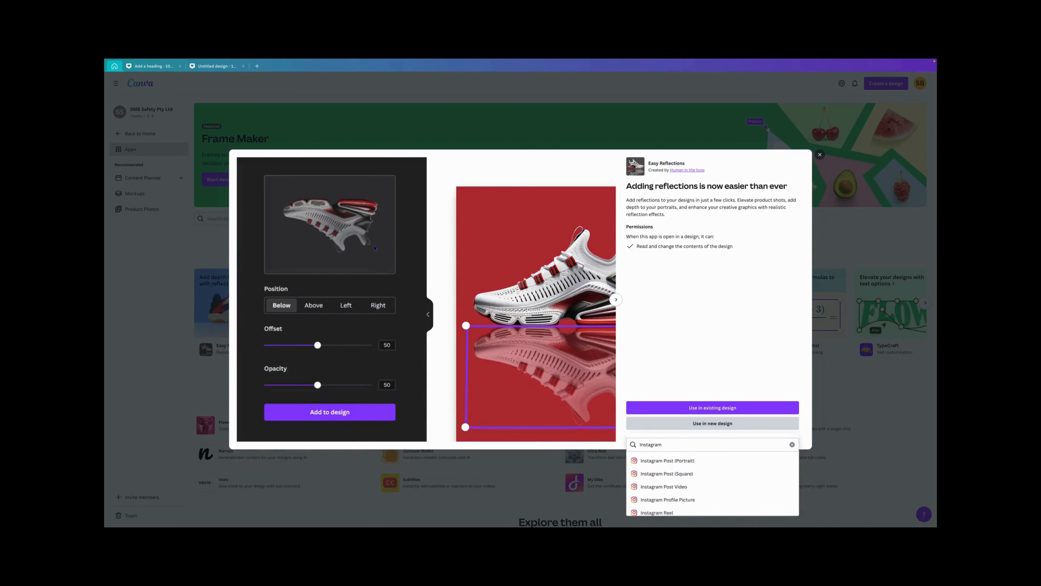
pyautogui.click(820, 155)
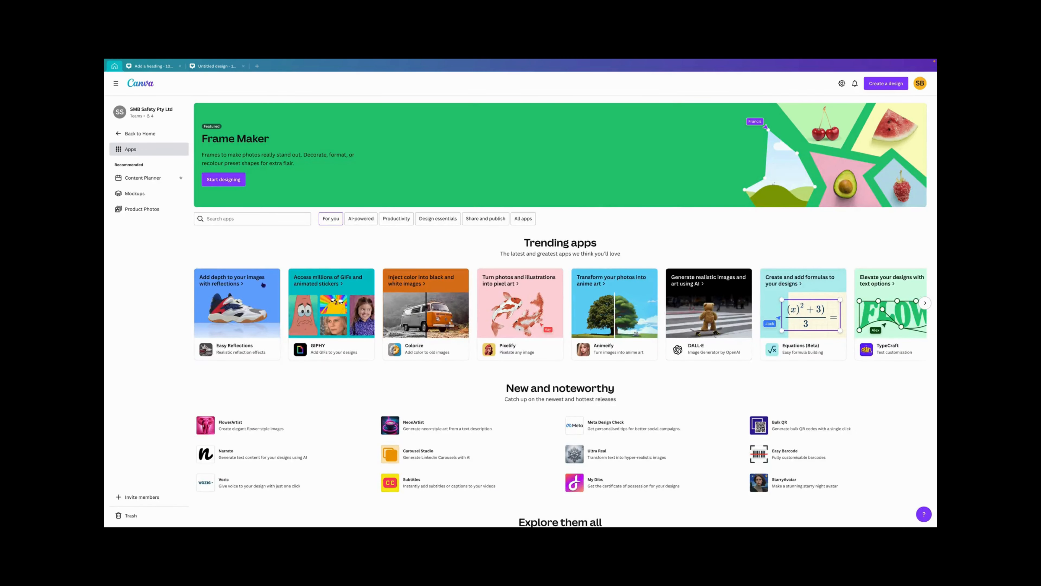
pyautogui.click(233, 219)
pyautogui.write('shadow')
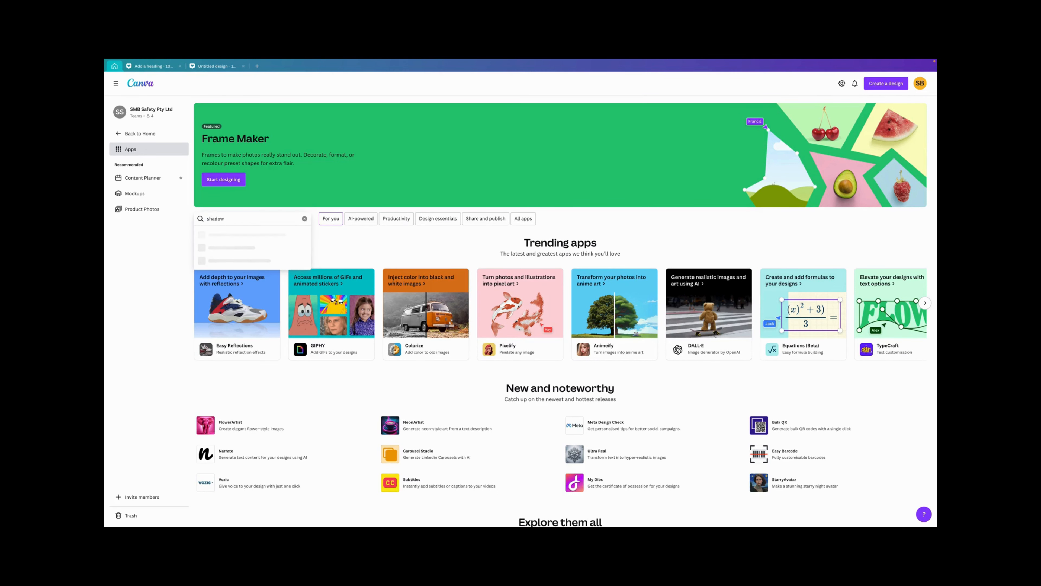
pyautogui.press('Return')
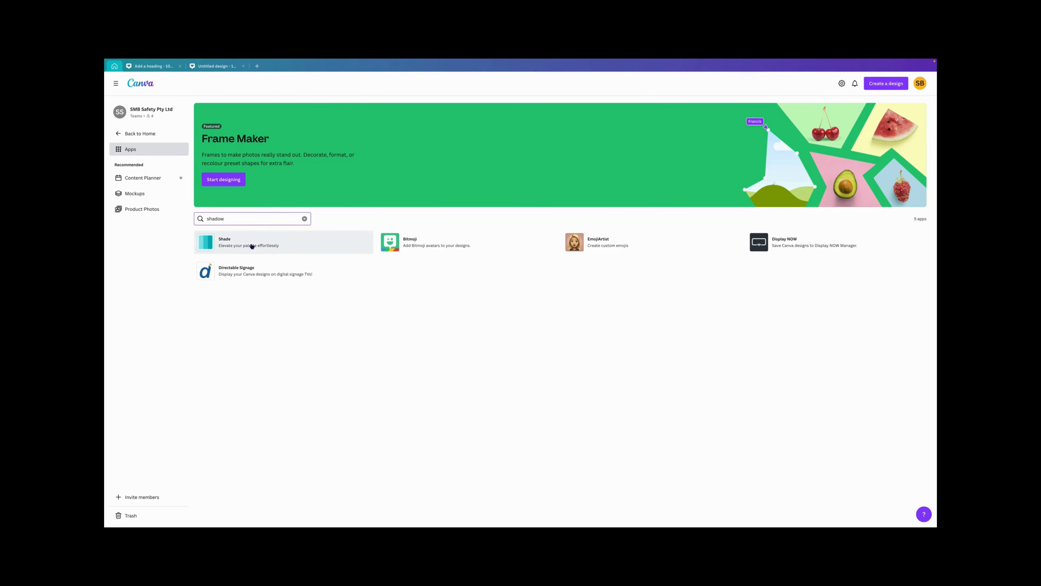
# - Search the app directory for “text” and open the TypeExtrude app's details
pyautogui.click(130, 149)
pyautogui.click(244, 221)
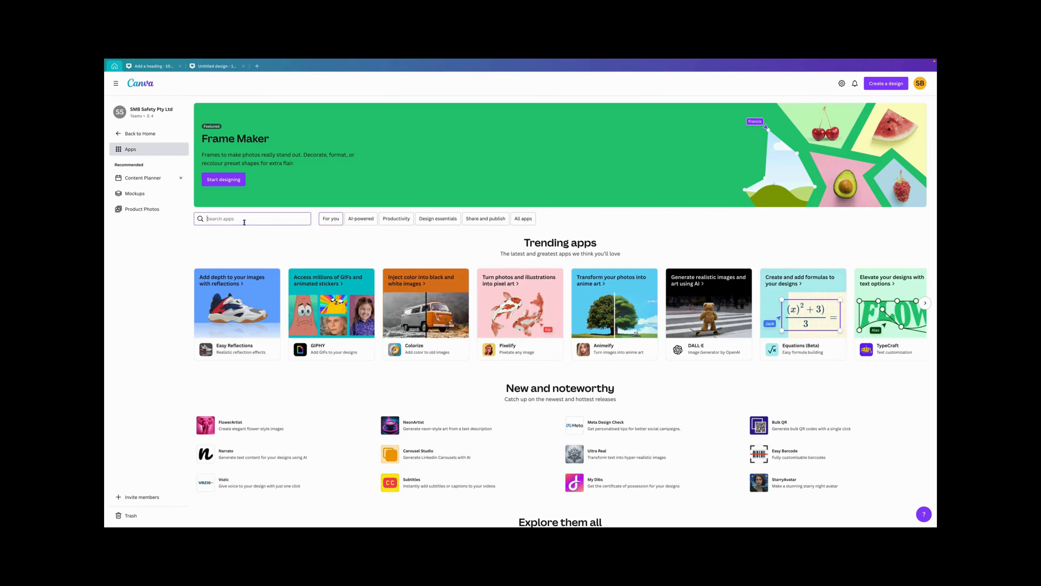
pyautogui.write('text')
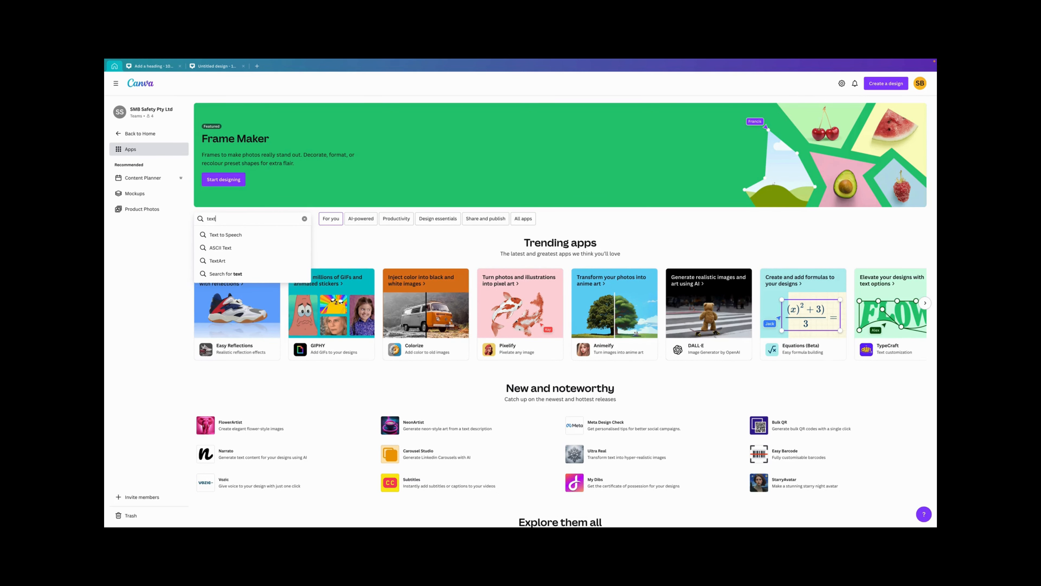
pyautogui.press('Return')
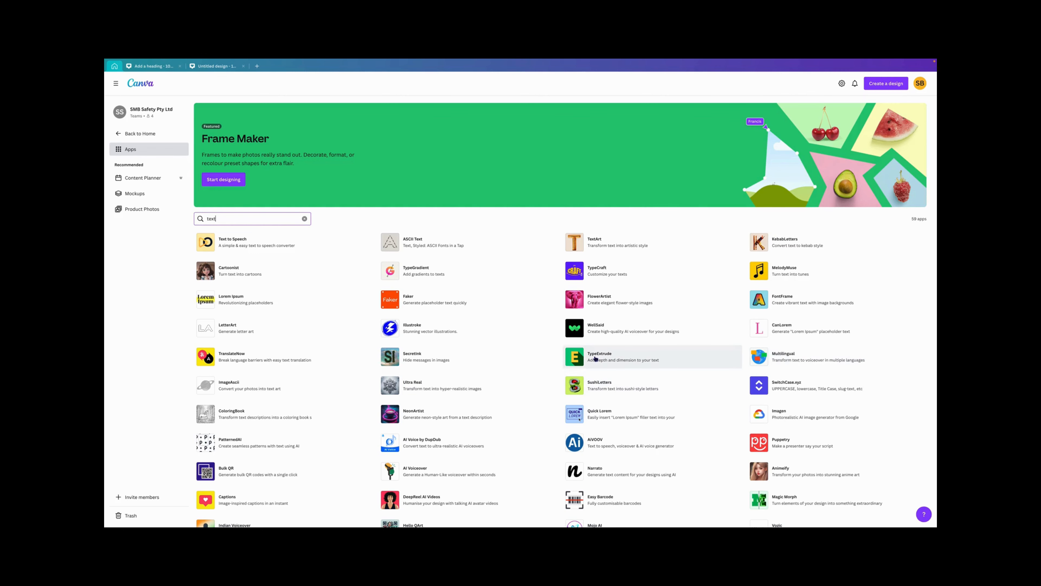
pyautogui.click(672, 354)
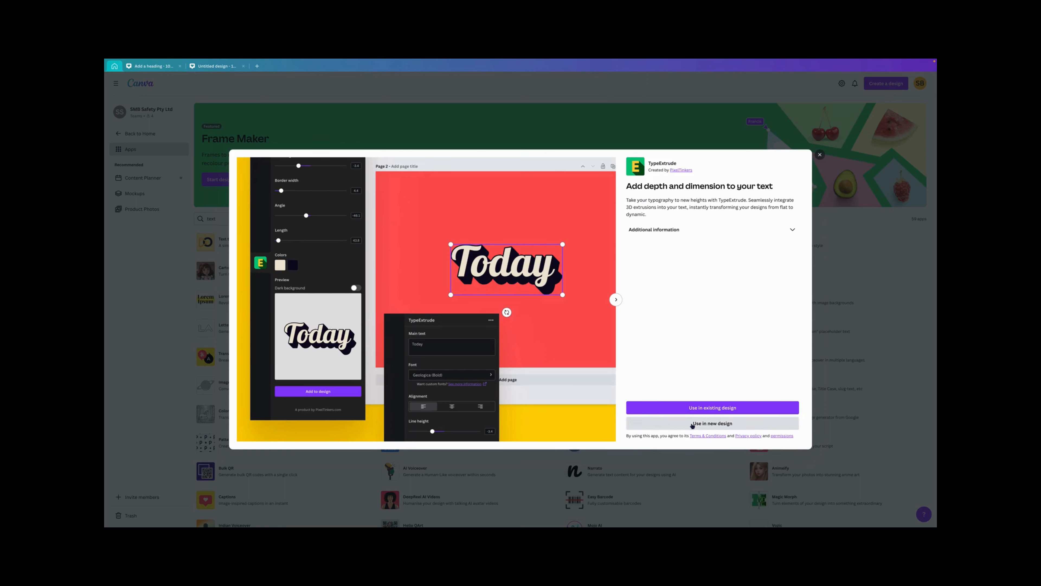
# - Create a new Instagram Post (Portrait) design using TypeExtrude, and close the earlier blank design
pyautogui.click(710, 428)
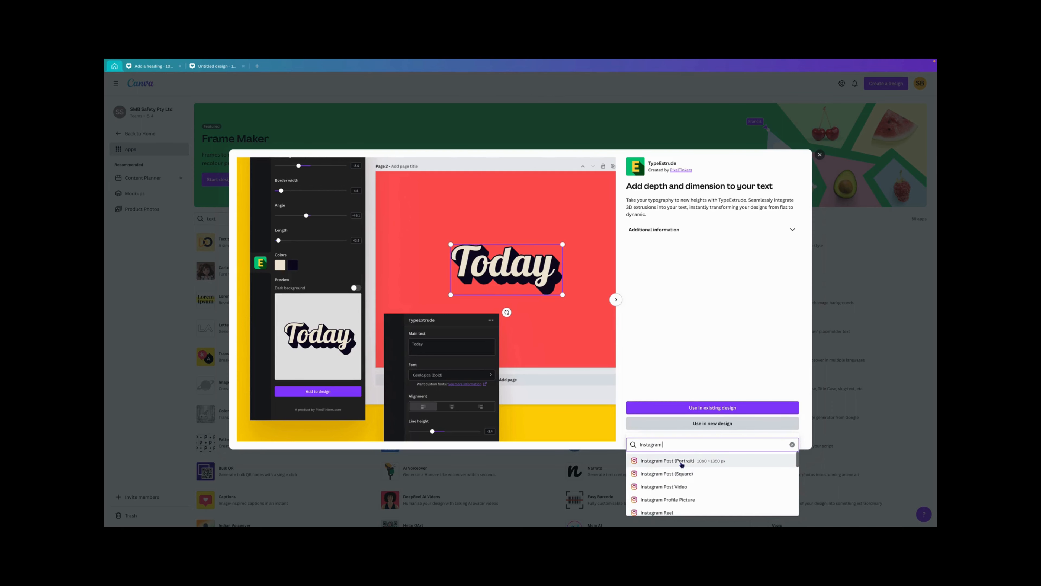
pyautogui.click(682, 462)
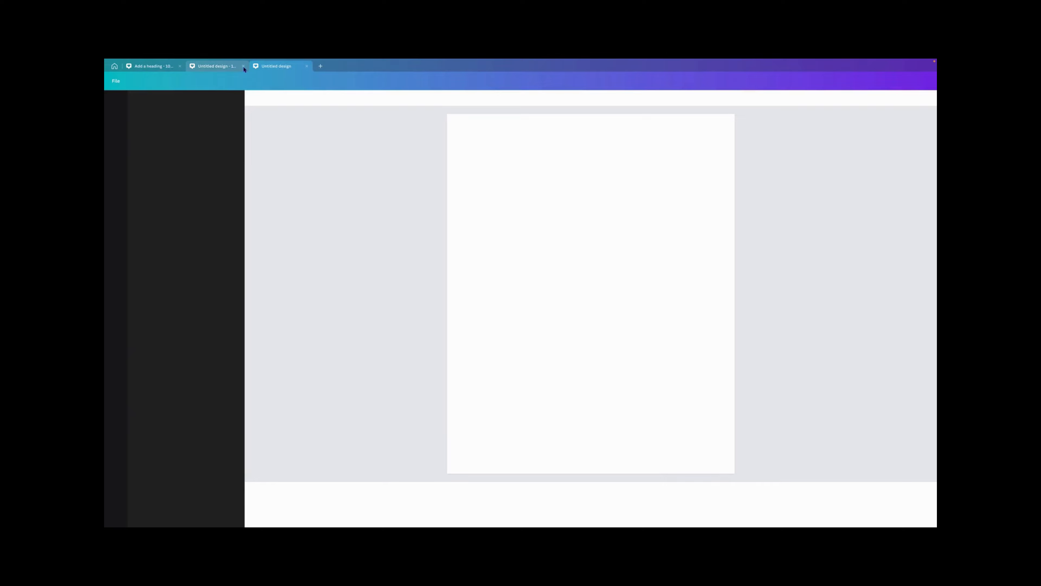
pyautogui.click(243, 67)
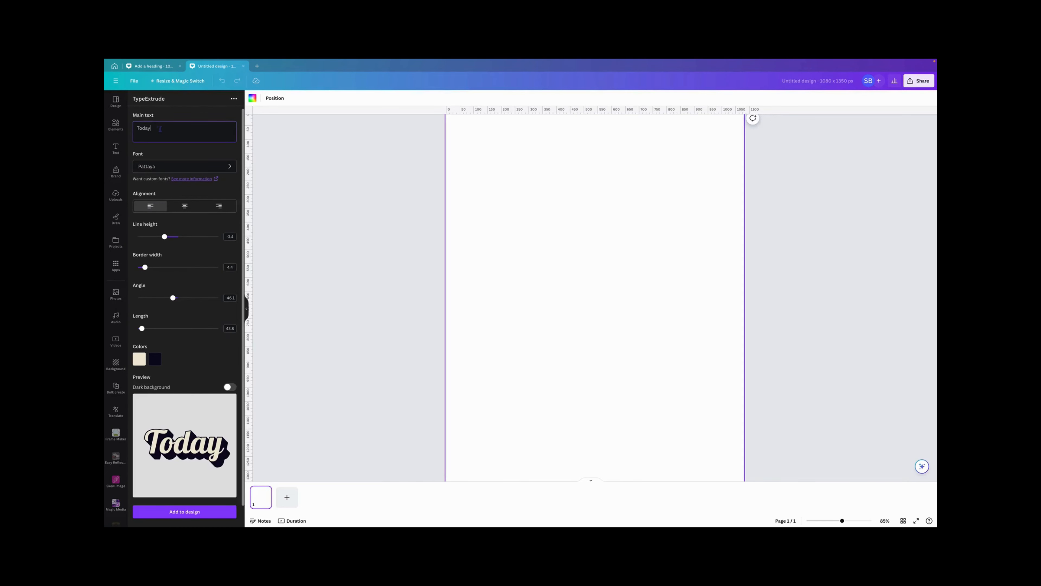
# - Replace TypeExtrude's main text with “FUN WITH CANVA”
pyautogui.moveTo(160, 129); pyautogui.dragTo(132, 131)
pyautogui.write('FUN')
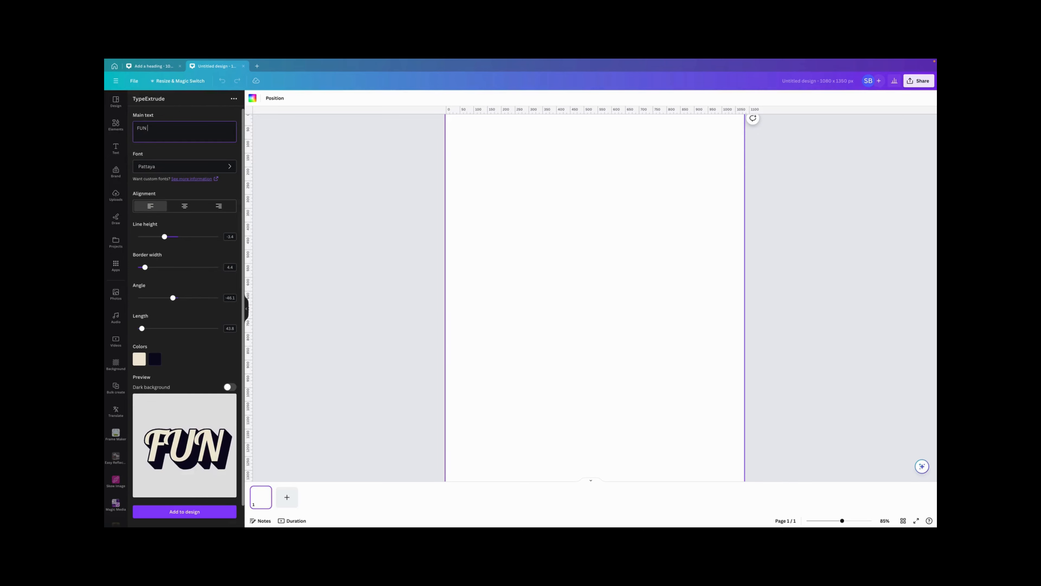
pyautogui.write(' WITH CA')
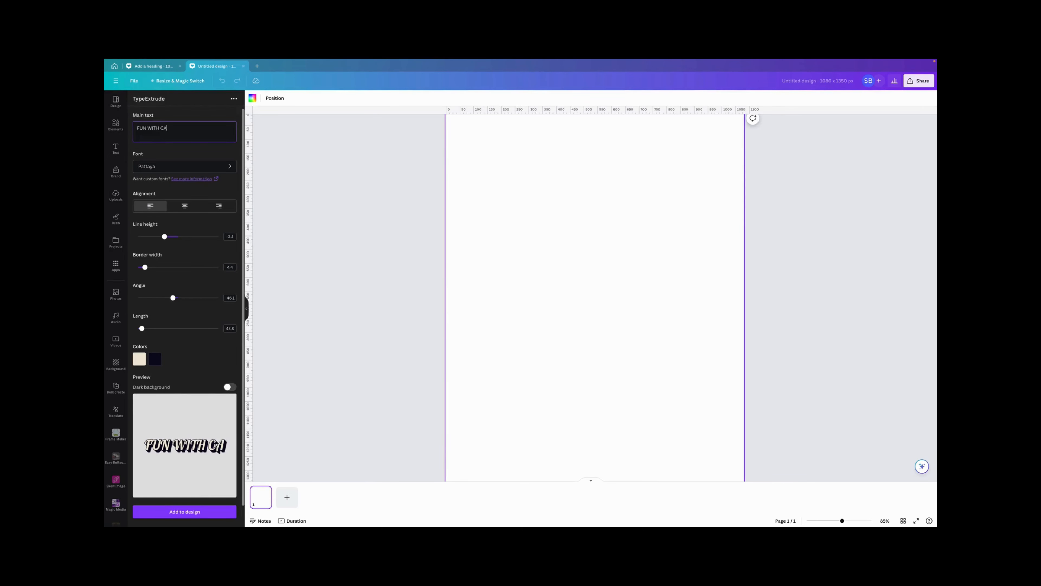
pyautogui.write('NVA')
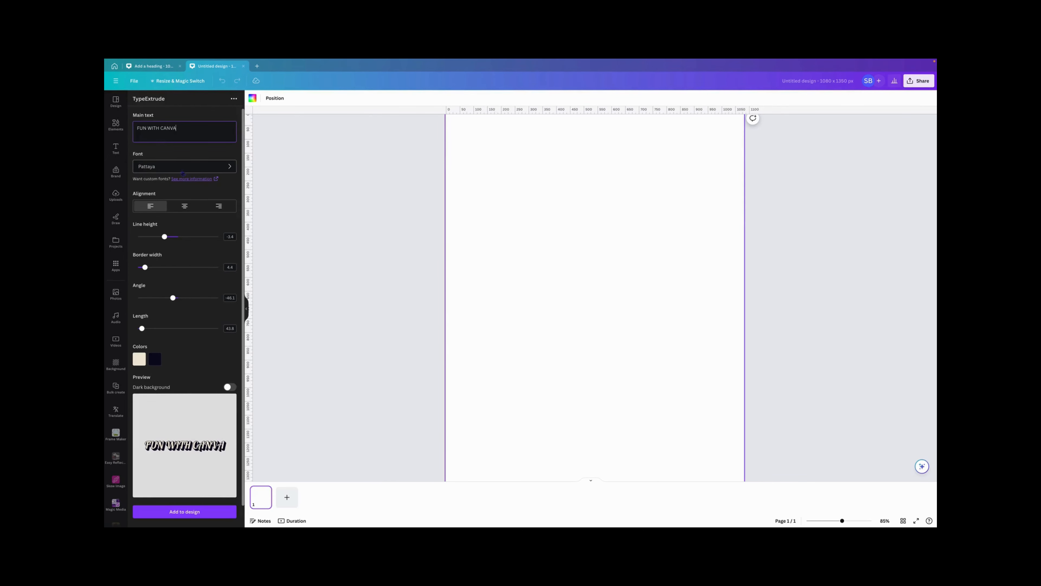
# - Set the extruded text's font to Bangers and return to the TypeExtrude settings
pyautogui.click(230, 168)
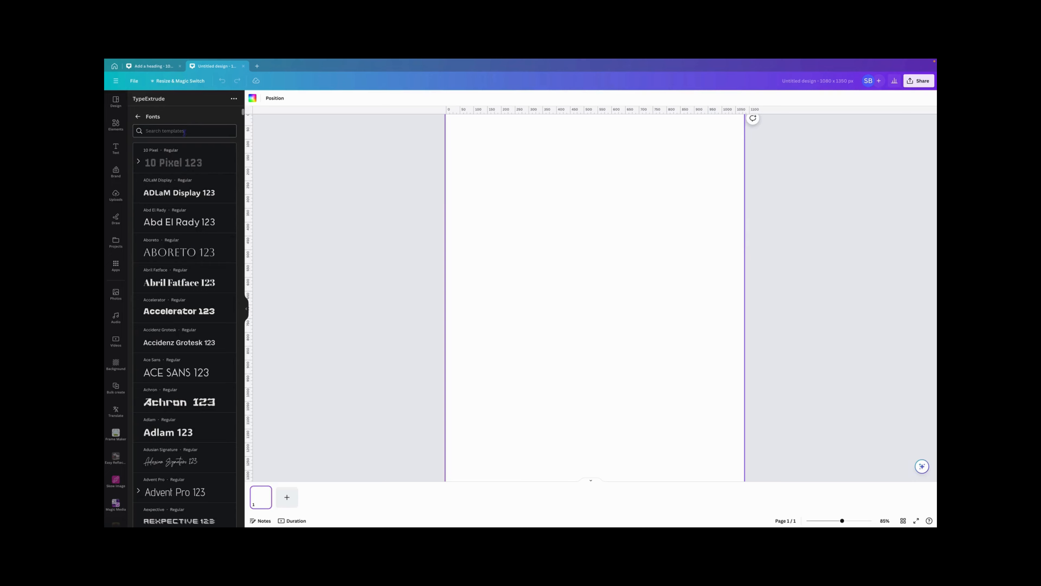
pyautogui.write('BANGER')
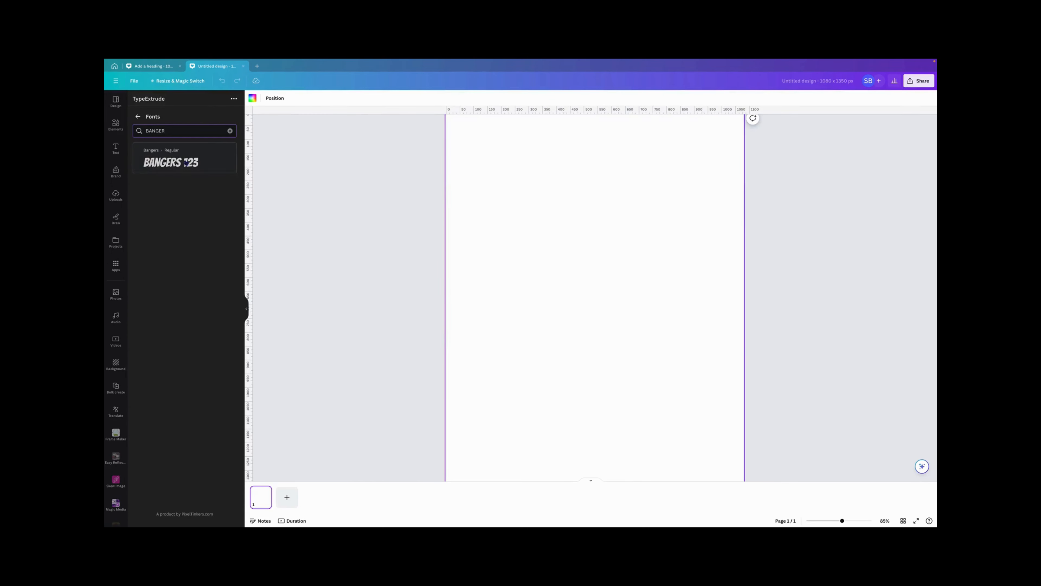
pyautogui.click(186, 163)
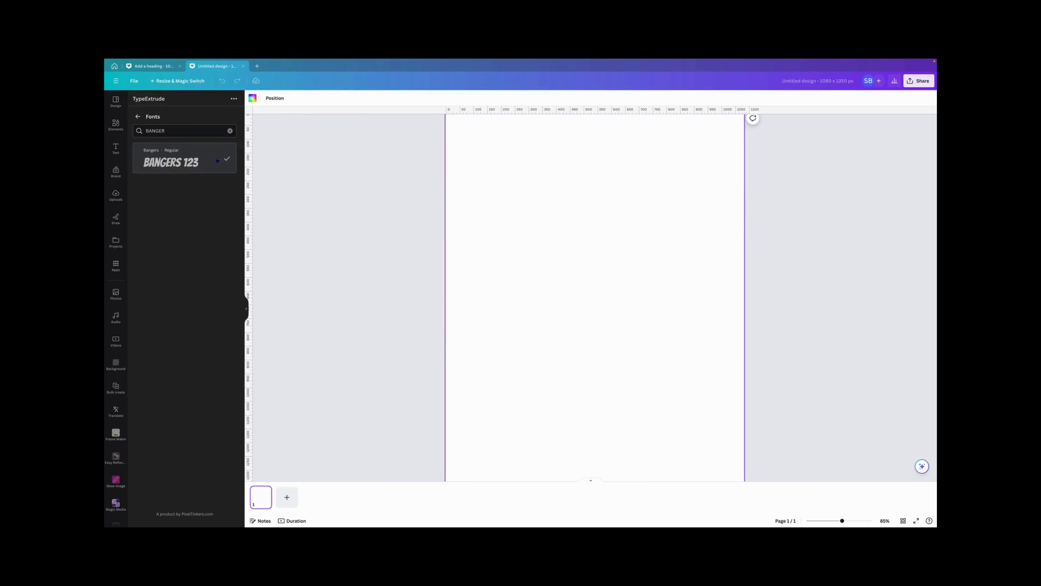
pyautogui.click(182, 128)
pyautogui.click(176, 169)
pyautogui.click(138, 117)
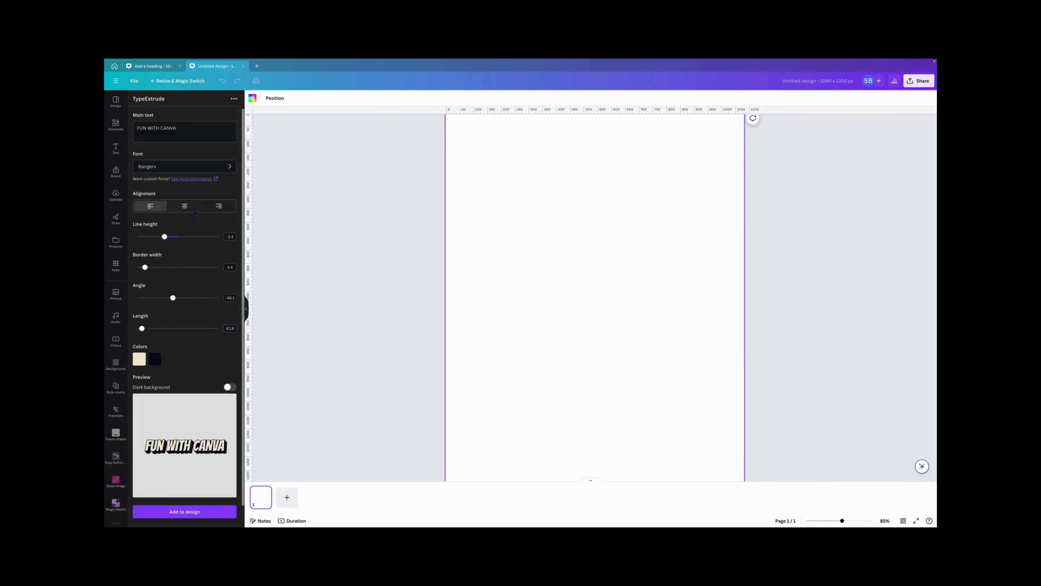
# - Try centre and right alignment for the extruded text, and restore left alignment
pyautogui.click(181, 206)
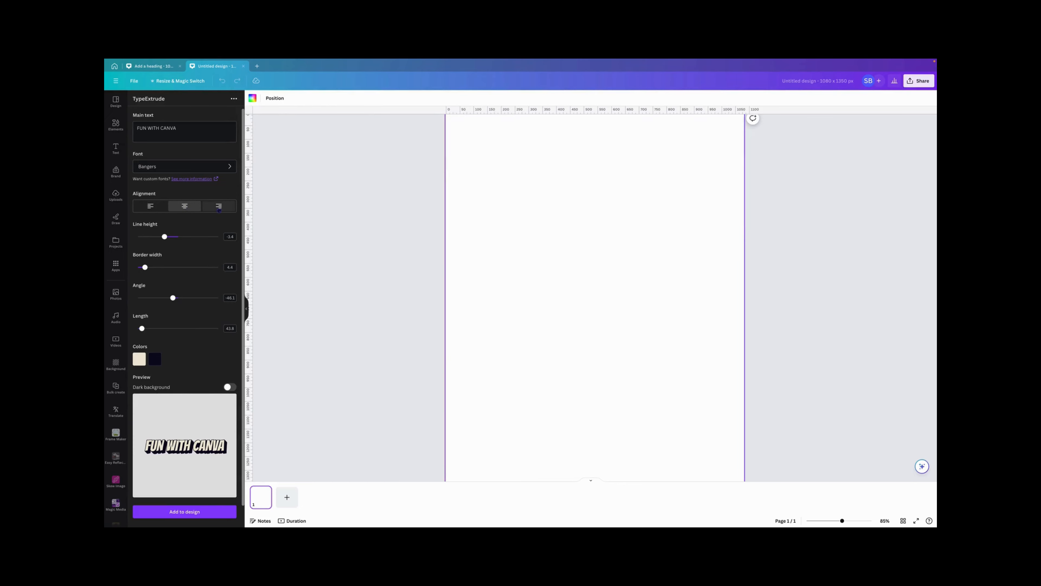
pyautogui.click(218, 208)
pyautogui.click(150, 207)
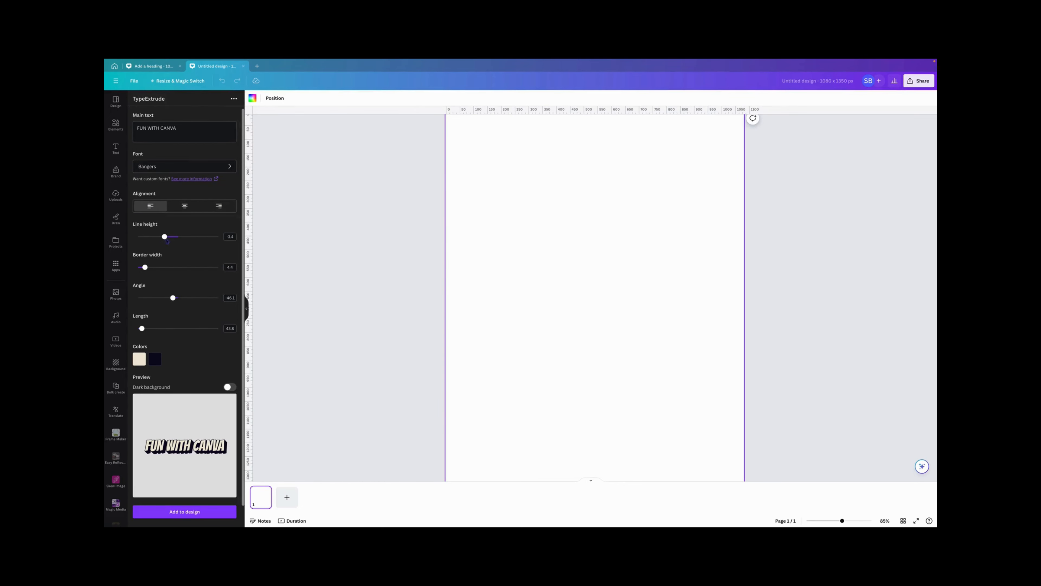
# - Set the extruded text's line height to about -4.8 and lengthen the extrusion to about 624
pyautogui.moveTo(165, 236); pyautogui.dragTo(159, 236)
pyautogui.moveTo(142, 328); pyautogui.dragTo(194, 328)
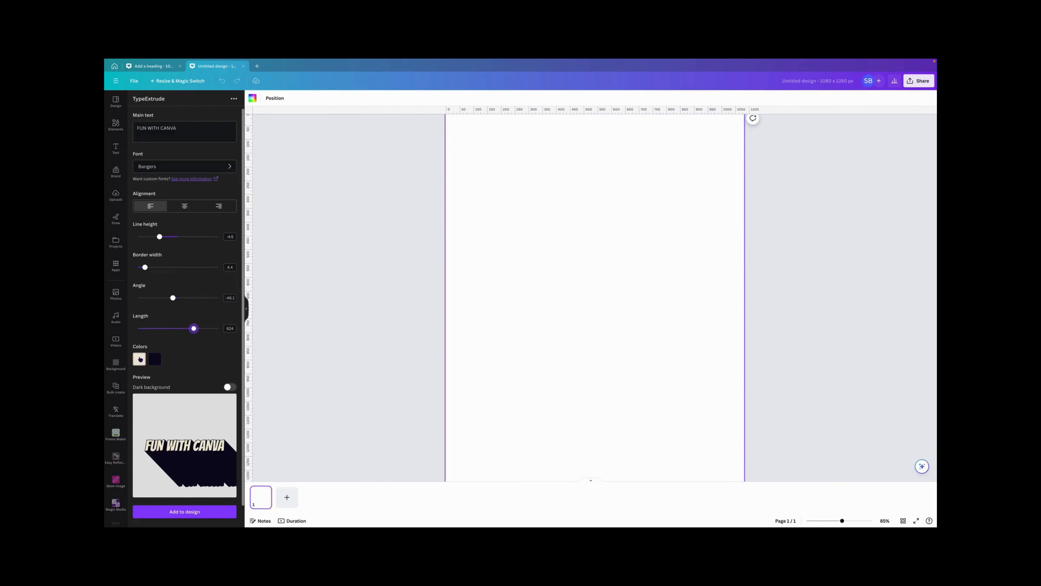
# - Colour the lettering gold and its long extruded shadow near-black (#090909)
pyautogui.click(140, 359)
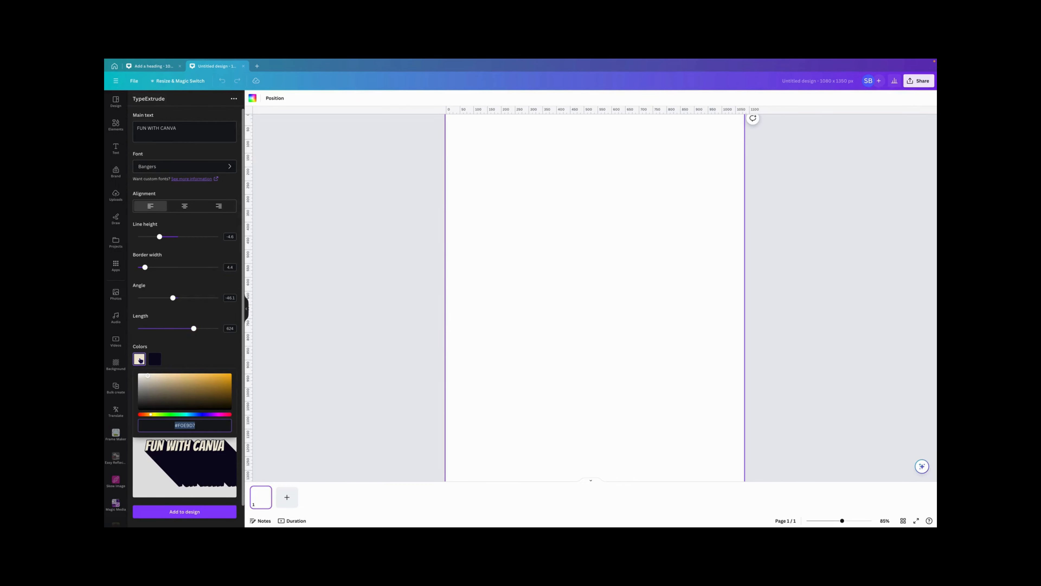
pyautogui.click(207, 383)
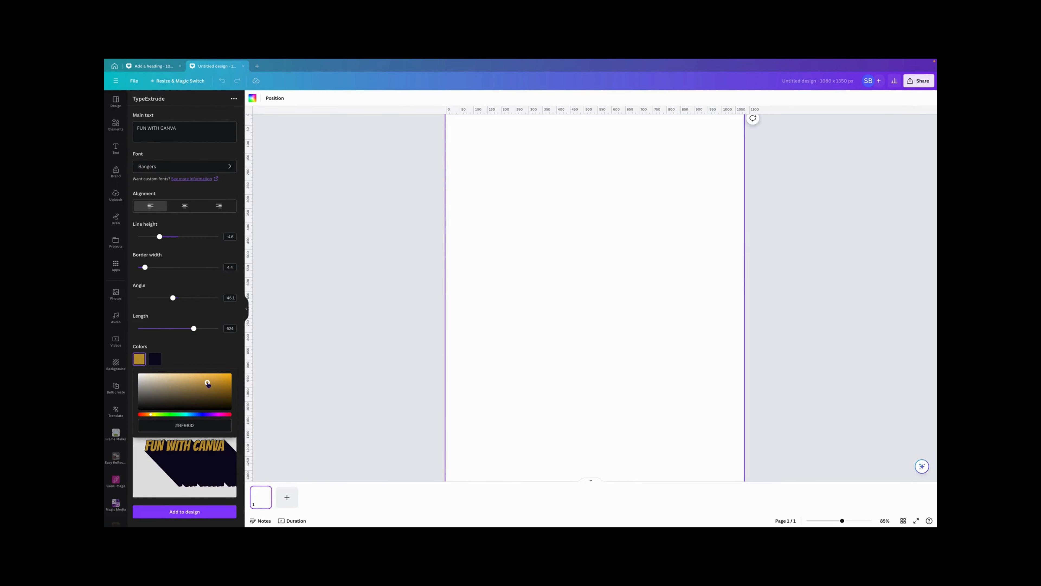
pyautogui.click(155, 359)
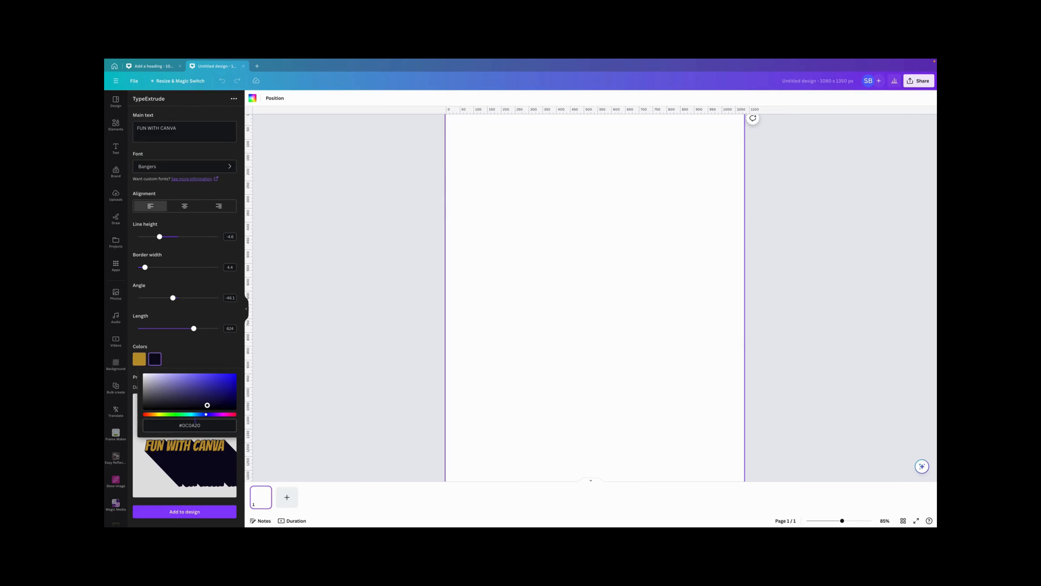
pyautogui.click(194, 395)
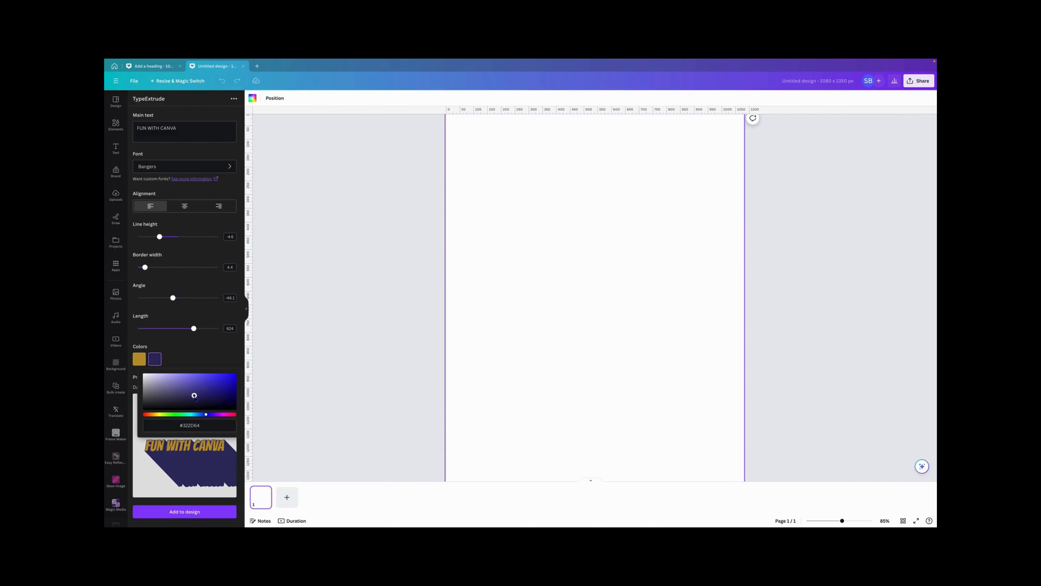
pyautogui.moveTo(194, 396); pyautogui.dragTo(143, 412)
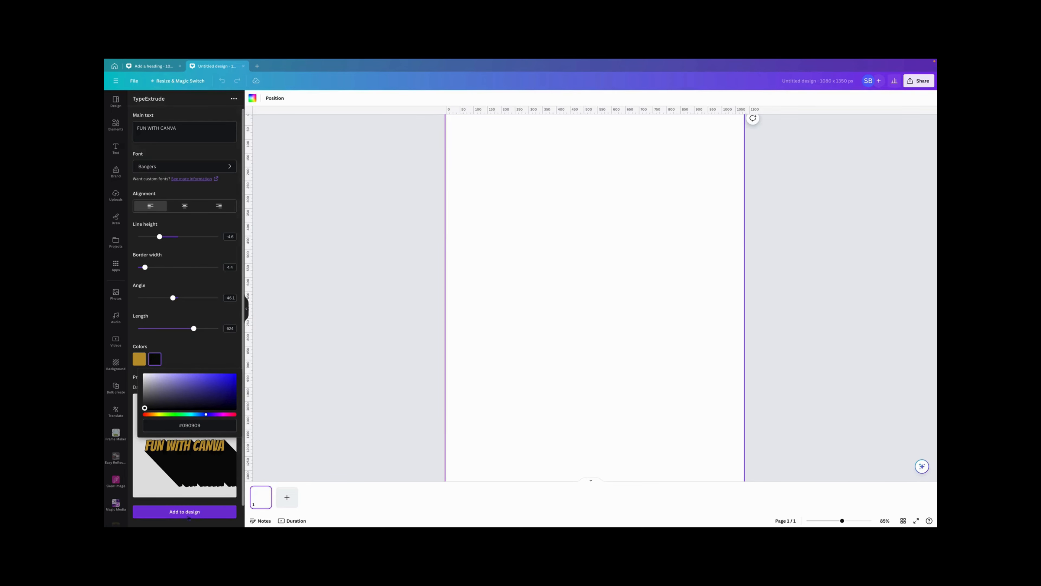
# - Add the extruded text to the page, enlarged to span most of the page width and placed near the middle
pyautogui.click(189, 518)
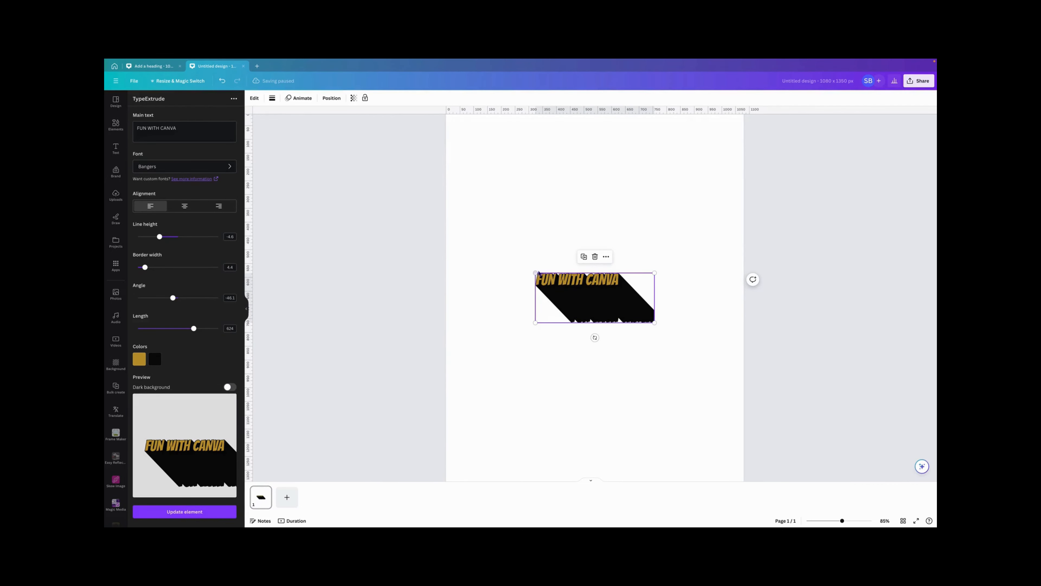
pyautogui.moveTo(535, 273); pyautogui.dragTo(465, 238)
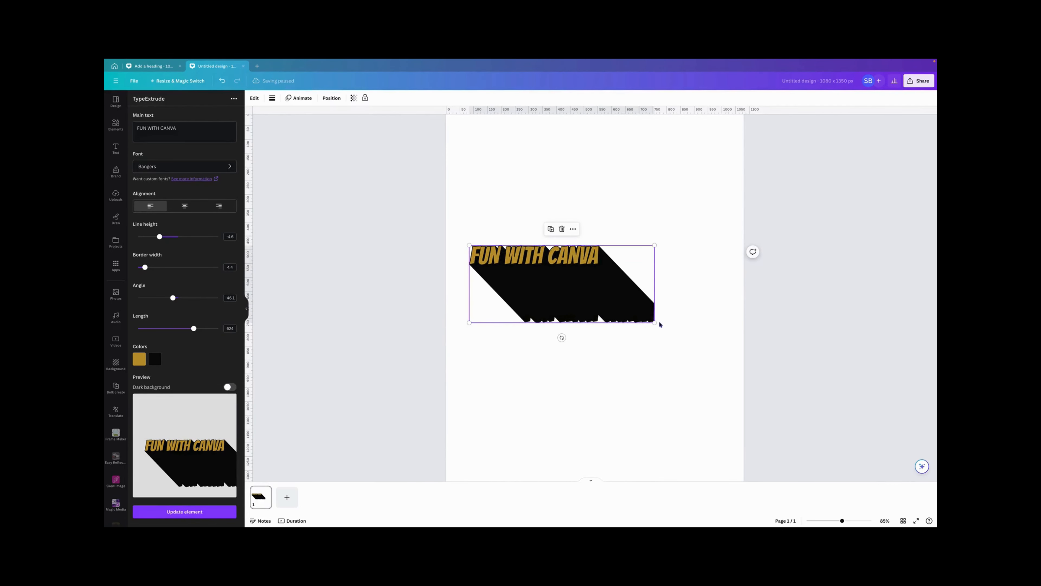
pyautogui.moveTo(656, 324); pyautogui.dragTo(718, 360)
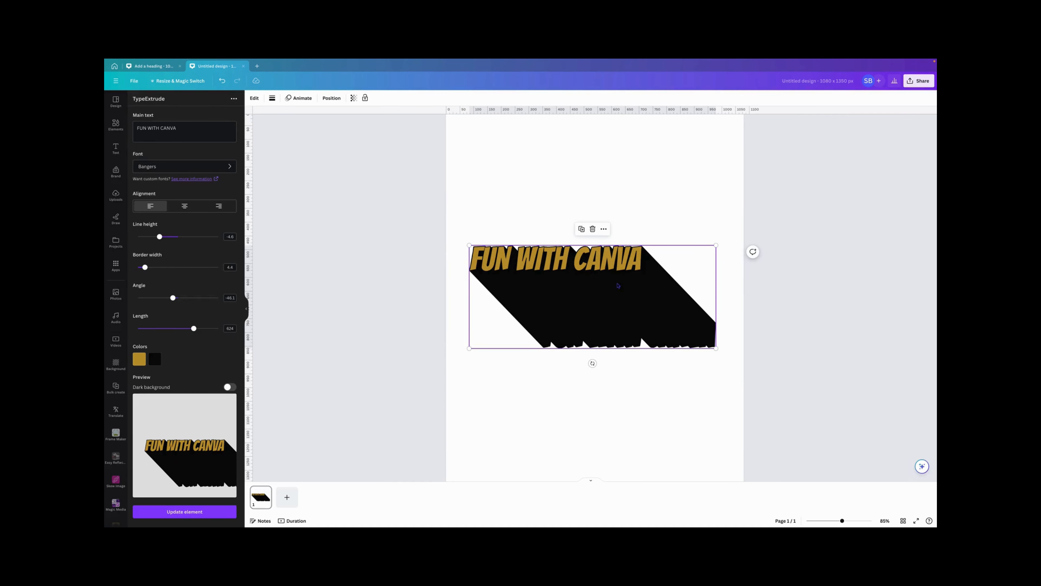
pyautogui.moveTo(587, 302); pyautogui.dragTo(597, 331)
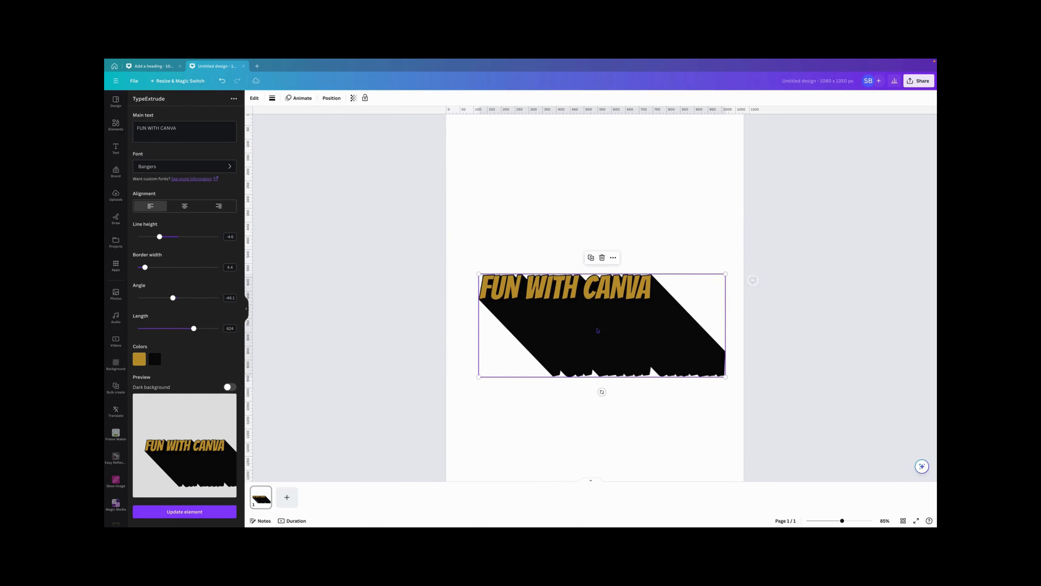
# - Try a black-to-grey gradient and several photo colours as the page background, and settle on the medium golden-brown photo colour
pyautogui.click(498, 187)
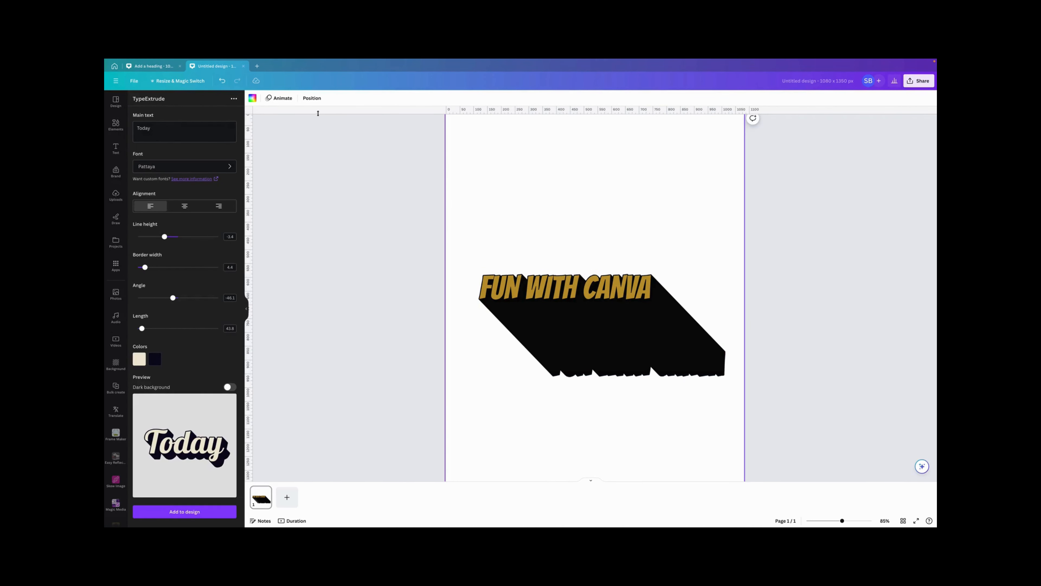
pyautogui.click(252, 98)
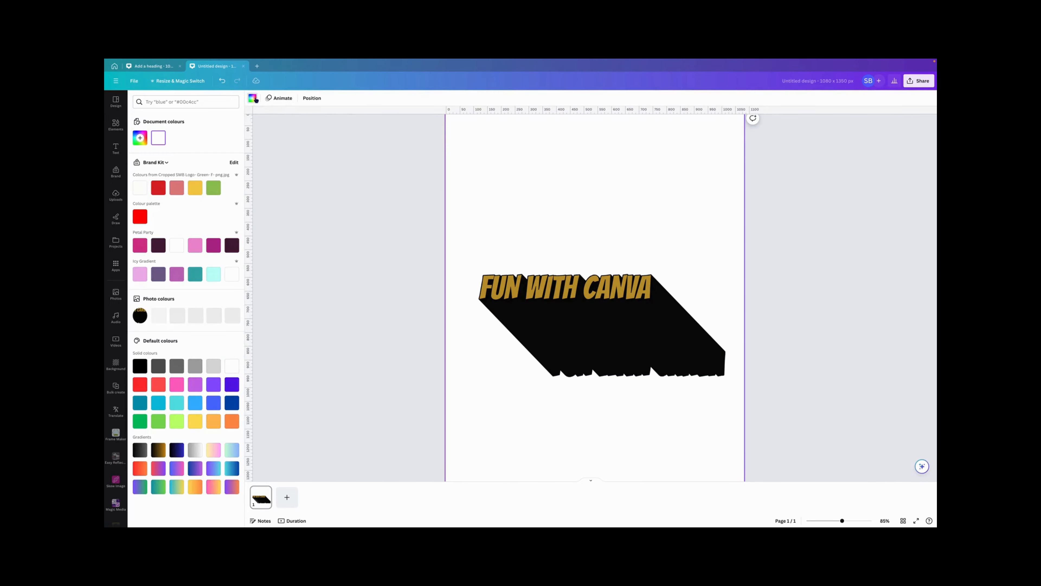
pyautogui.click(140, 448)
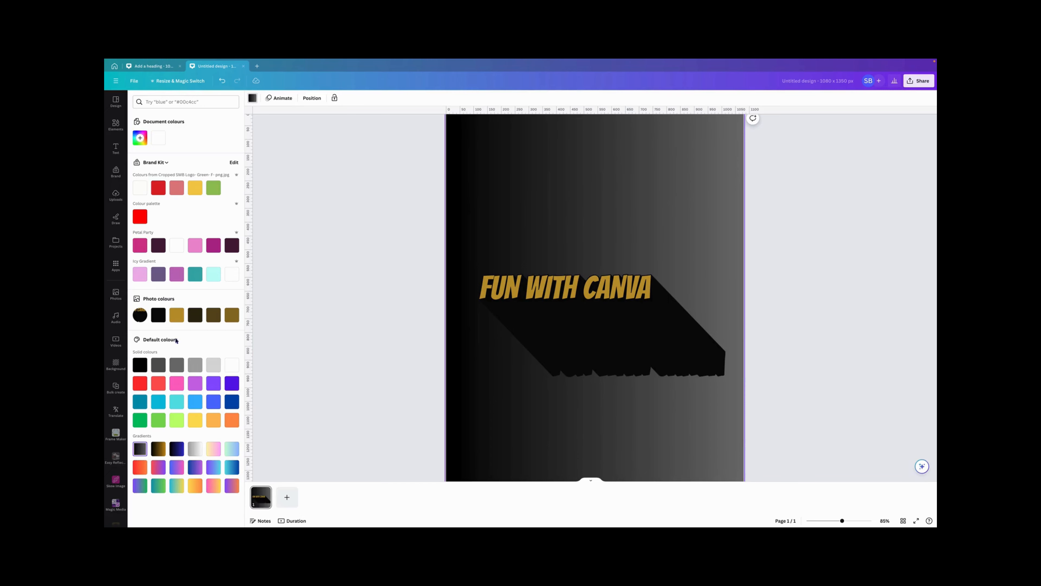
pyautogui.click(176, 319)
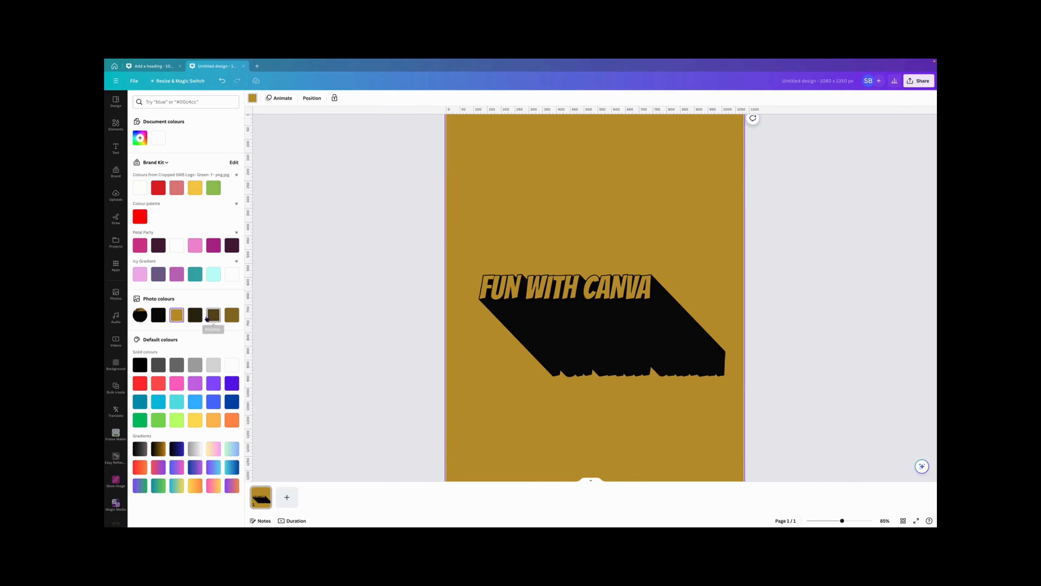
pyautogui.click(159, 314)
pyautogui.click(214, 314)
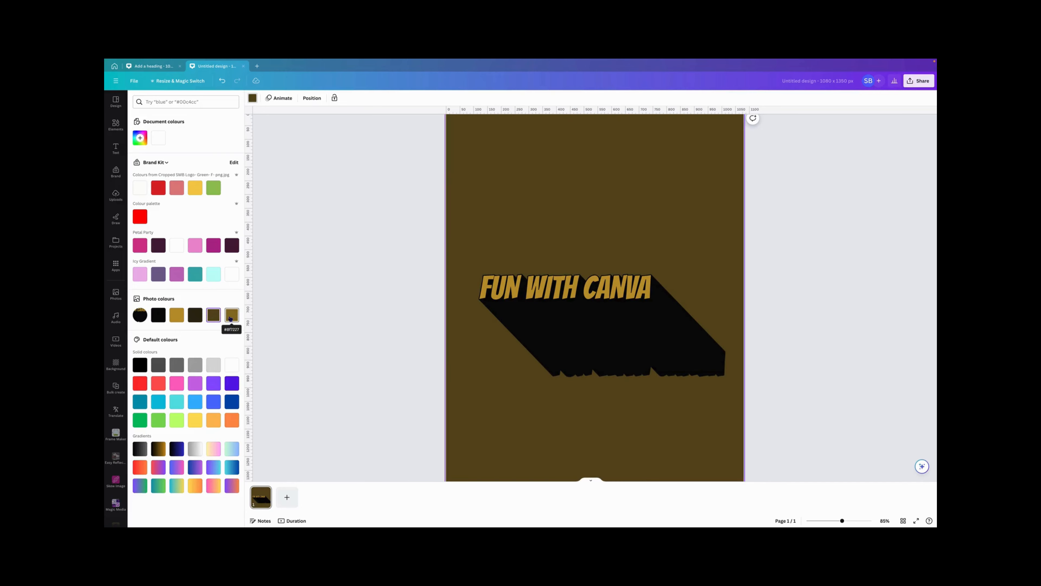
pyautogui.click(195, 314)
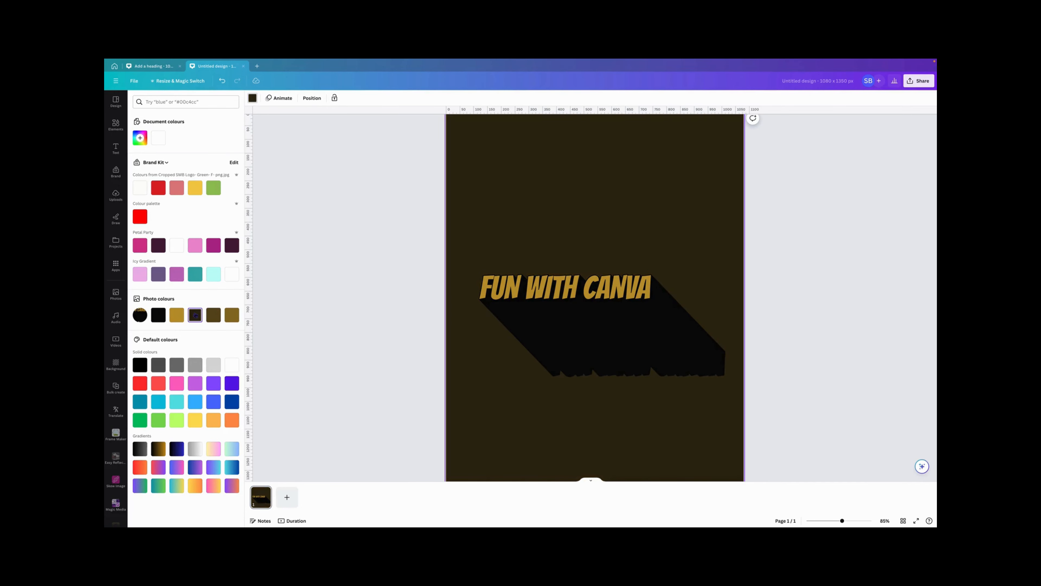
pyautogui.click(157, 316)
pyautogui.click(232, 316)
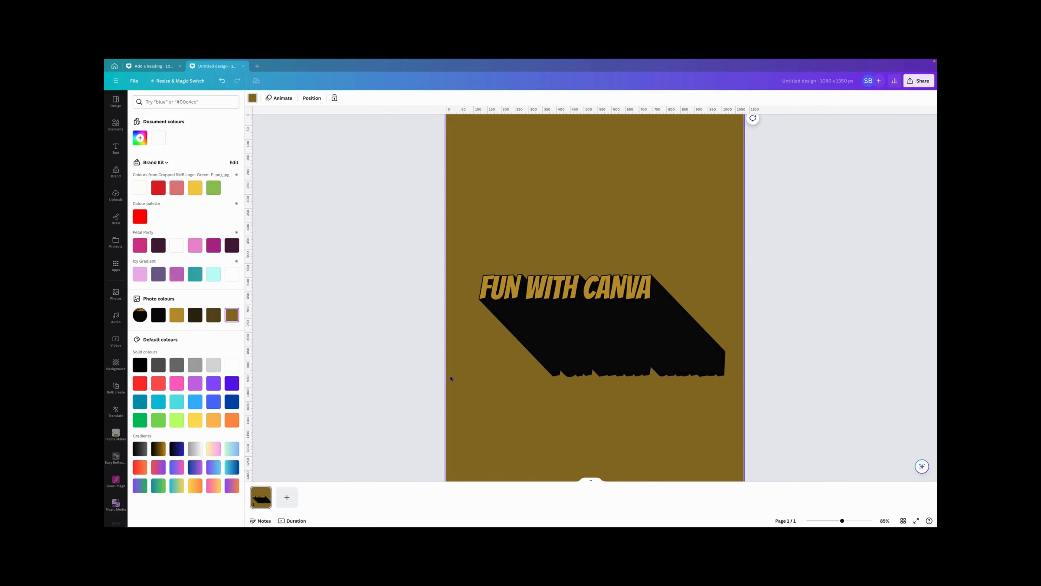
# - Enlarge the extruded text and place it low on the page, with all lettering inside and the shadow running off the page's right and bottom edges
pyautogui.click(581, 336)
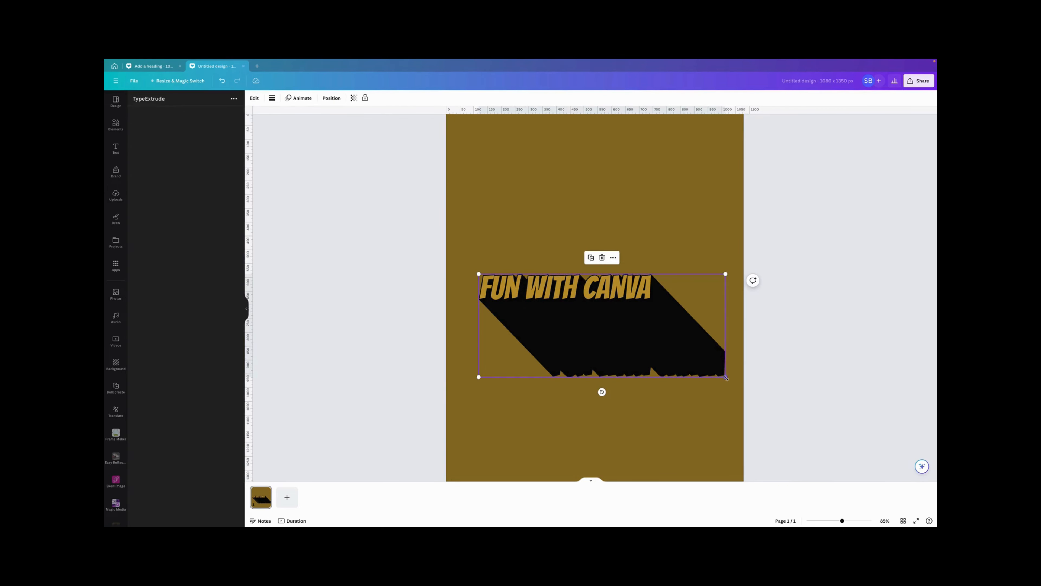
pyautogui.moveTo(725, 376); pyautogui.dragTo(817, 415)
pyautogui.moveTo(744, 295); pyautogui.dragTo(699, 375)
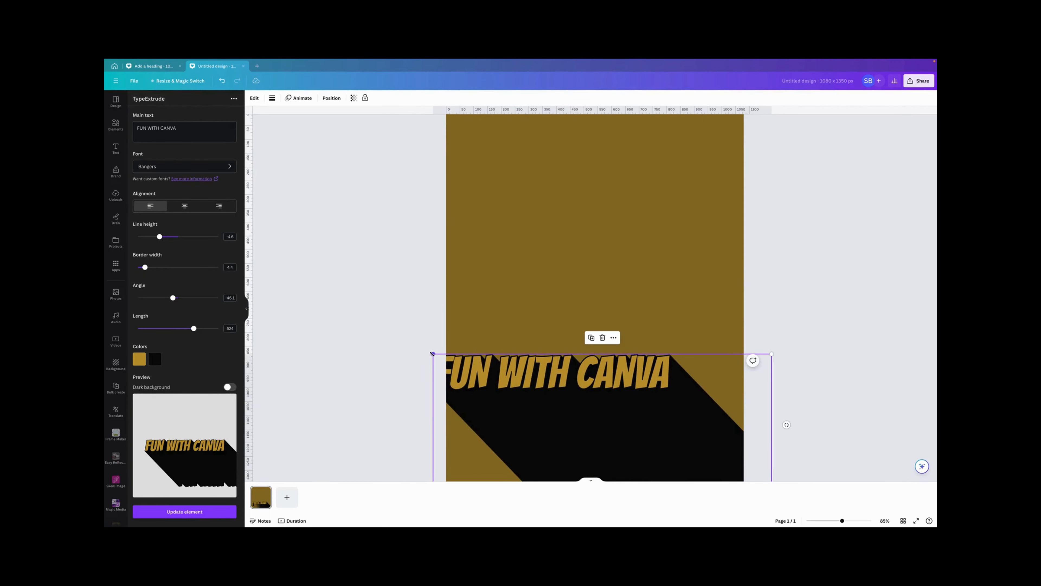
pyautogui.moveTo(432, 354); pyautogui.dragTo(454, 362)
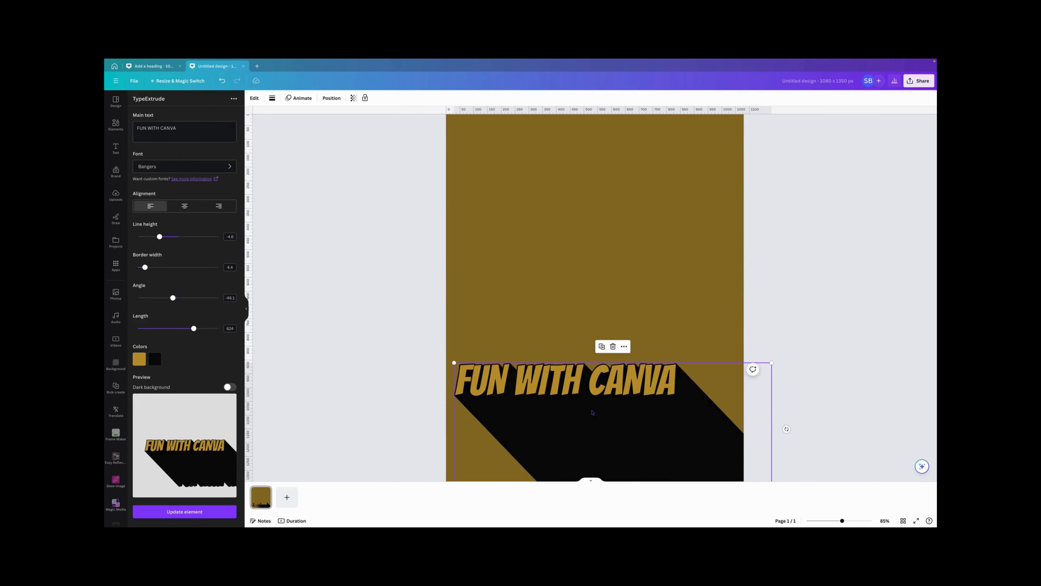
pyautogui.moveTo(593, 413); pyautogui.dragTo(600, 416)
pyautogui.click(400, 310)
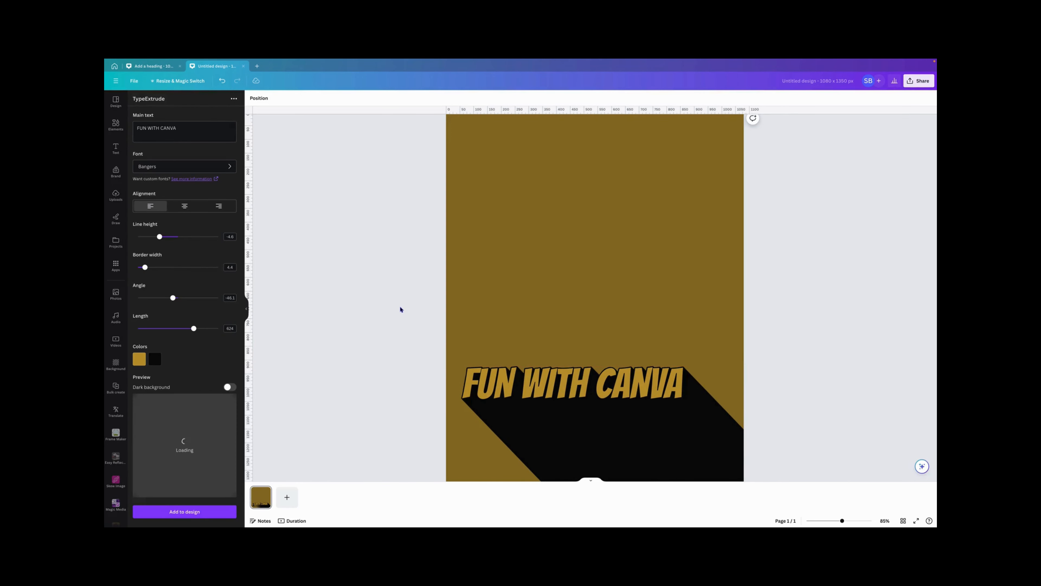